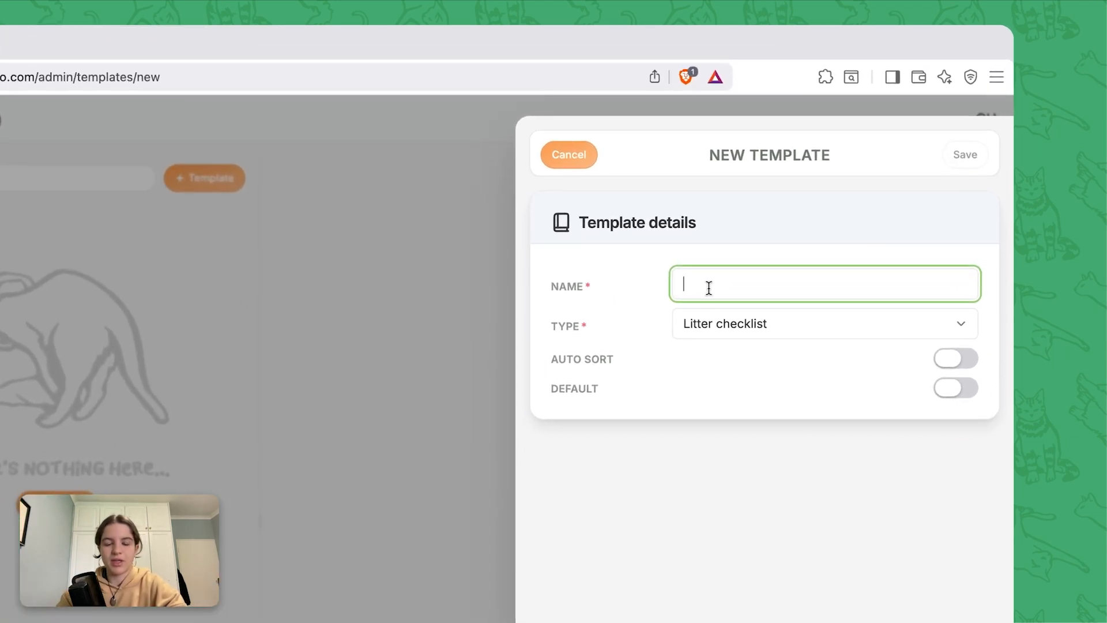
# Step: Name the new litter checklist template Newborn Kittens, enable auto sort and default, and save it
pyautogui.write('Newborn Kittens')
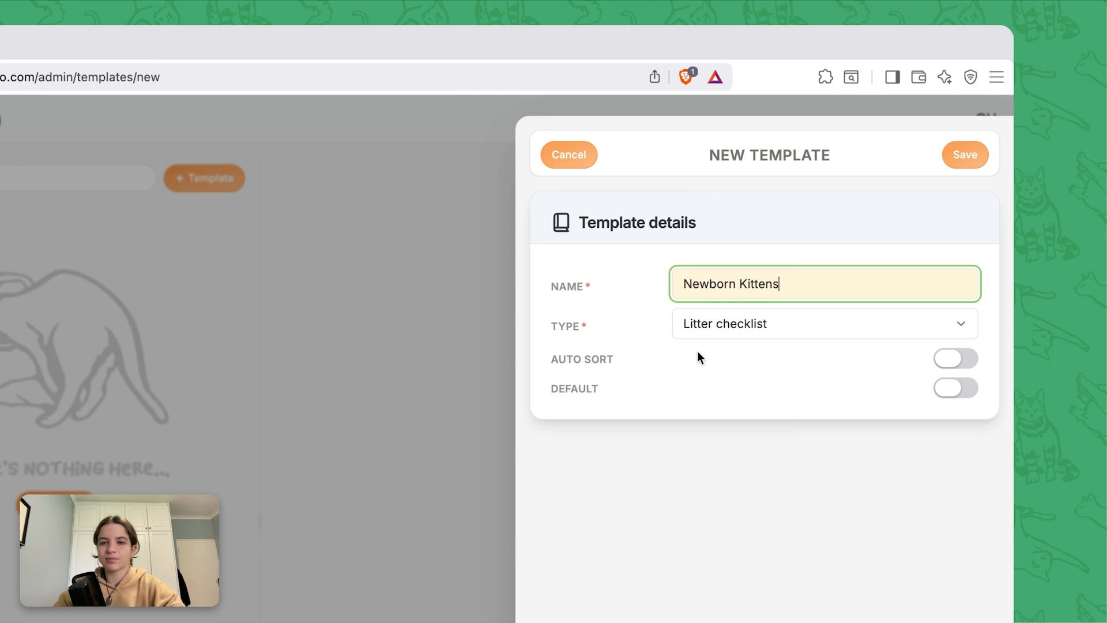
pyautogui.moveTo(550, 355); pyautogui.dragTo(622, 363)
pyautogui.click(624, 361)
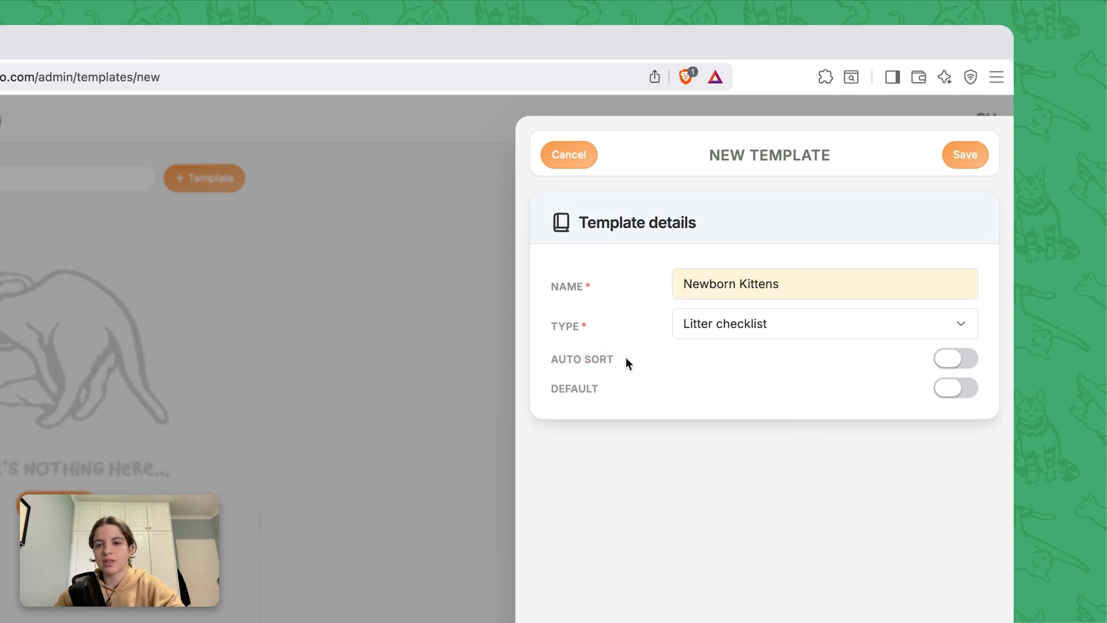
pyautogui.click(951, 364)
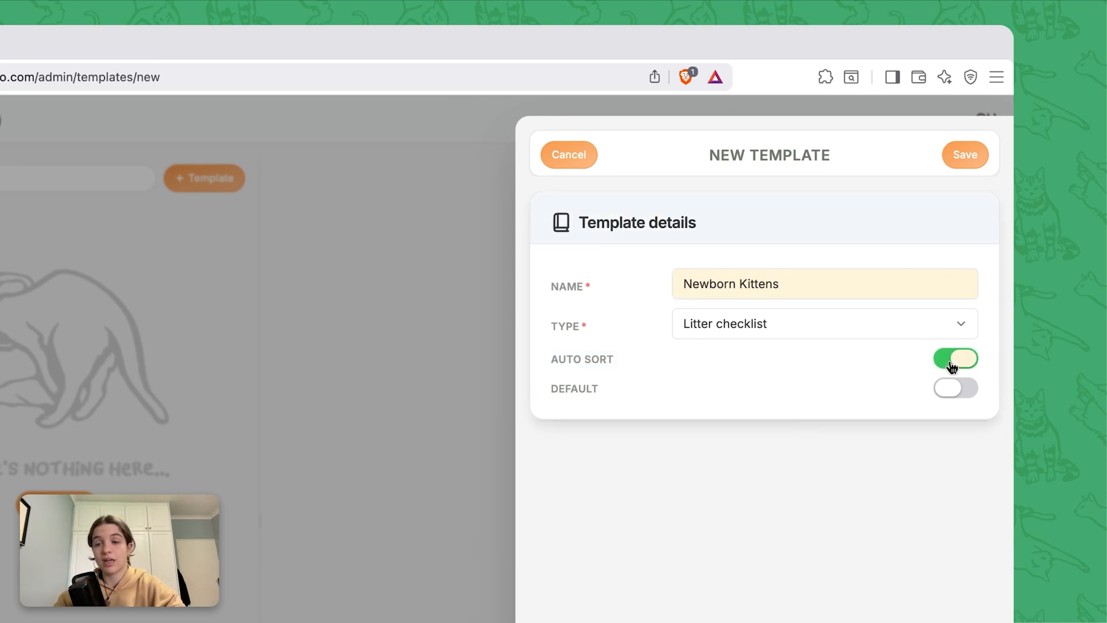
pyautogui.click(973, 157)
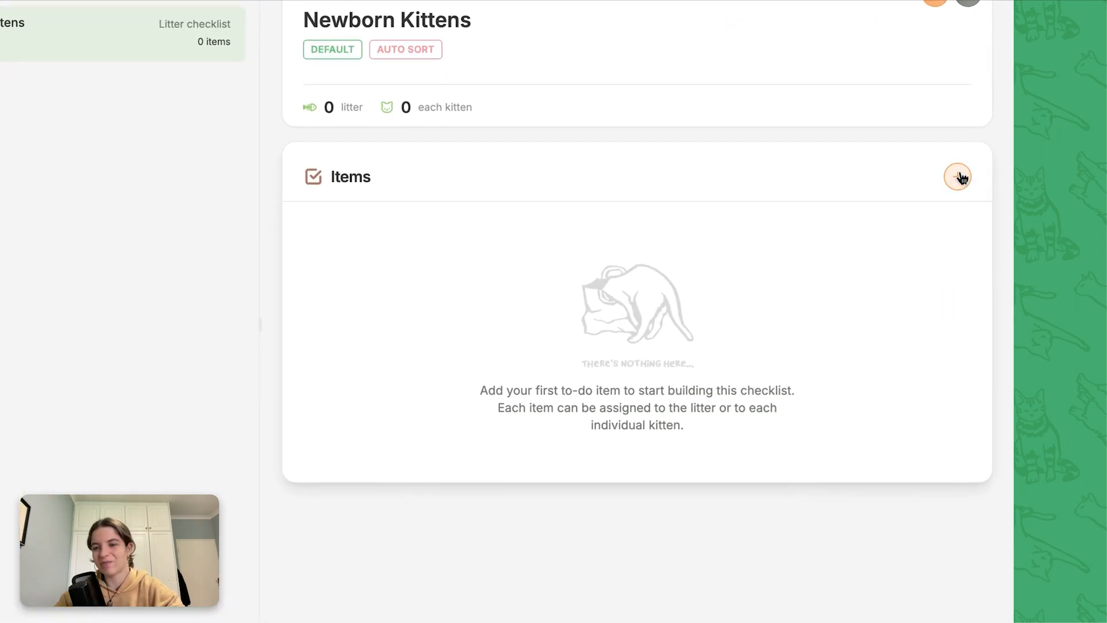
# Step: Add a Clean nesting box item to the checklist, applied to the litter and timed 0 days after birthing
pyautogui.click(958, 177)
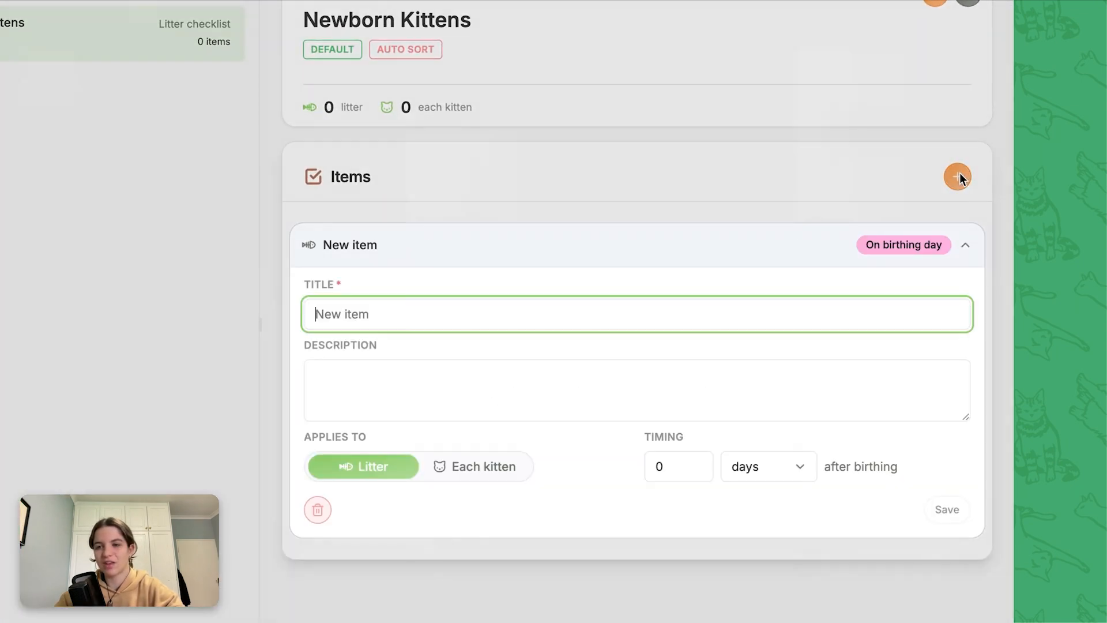
pyautogui.write('C')
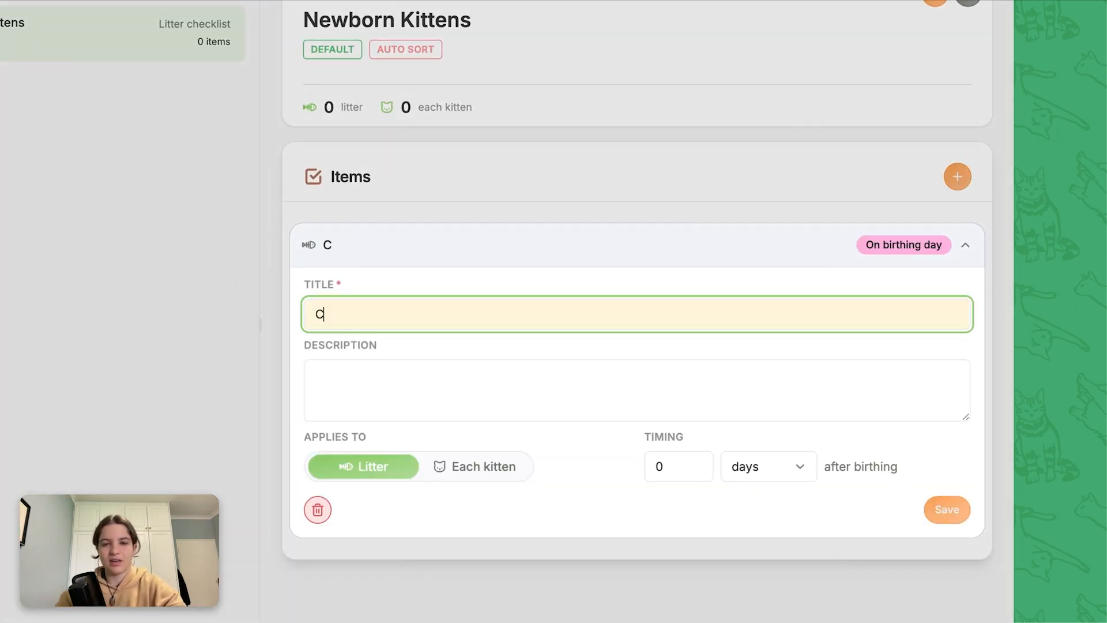
pyautogui.write('lean nesting box')
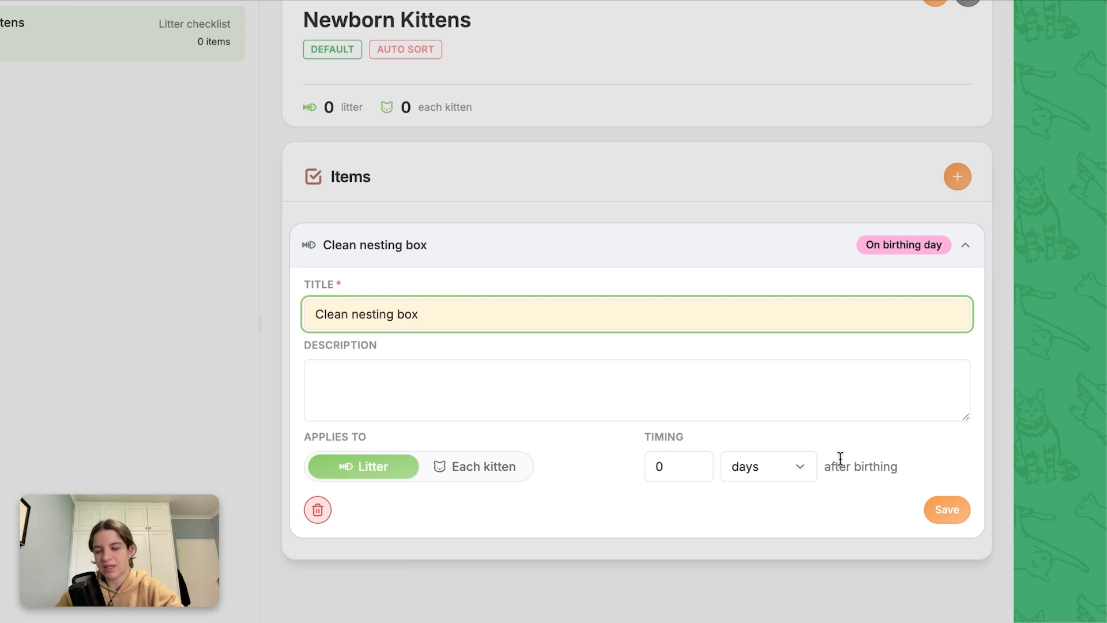
pyautogui.click(745, 469)
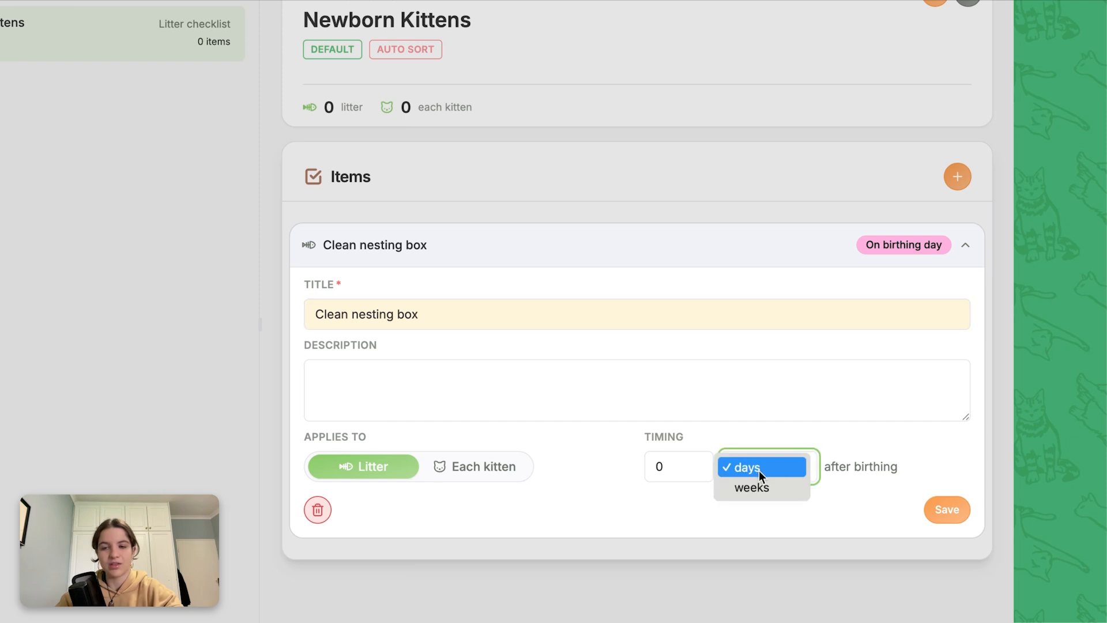
pyautogui.click(800, 440)
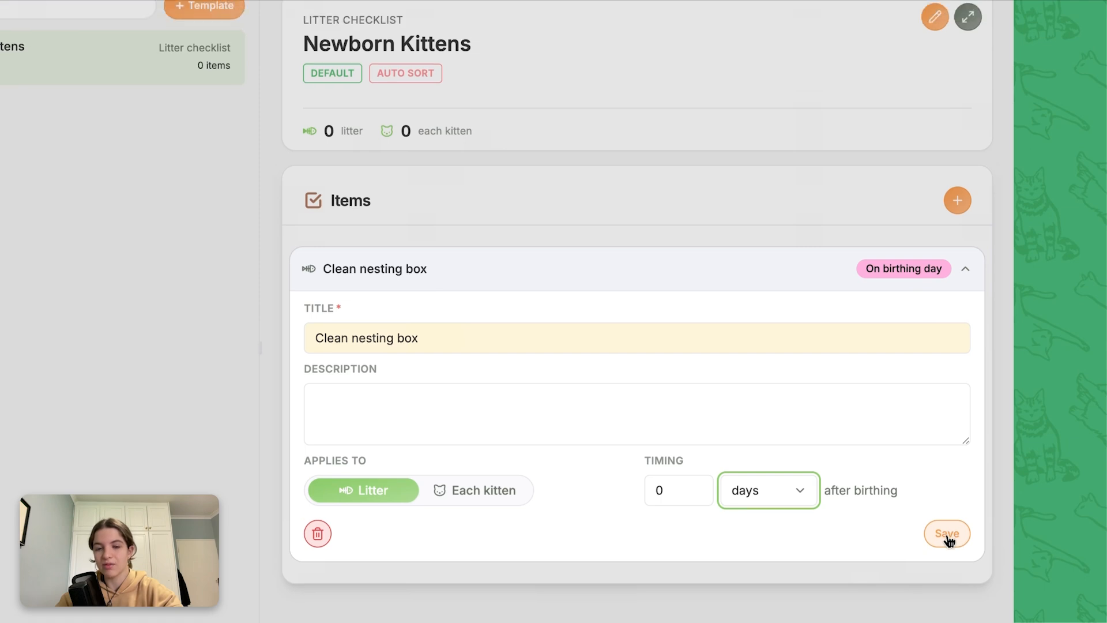
pyautogui.click(947, 511)
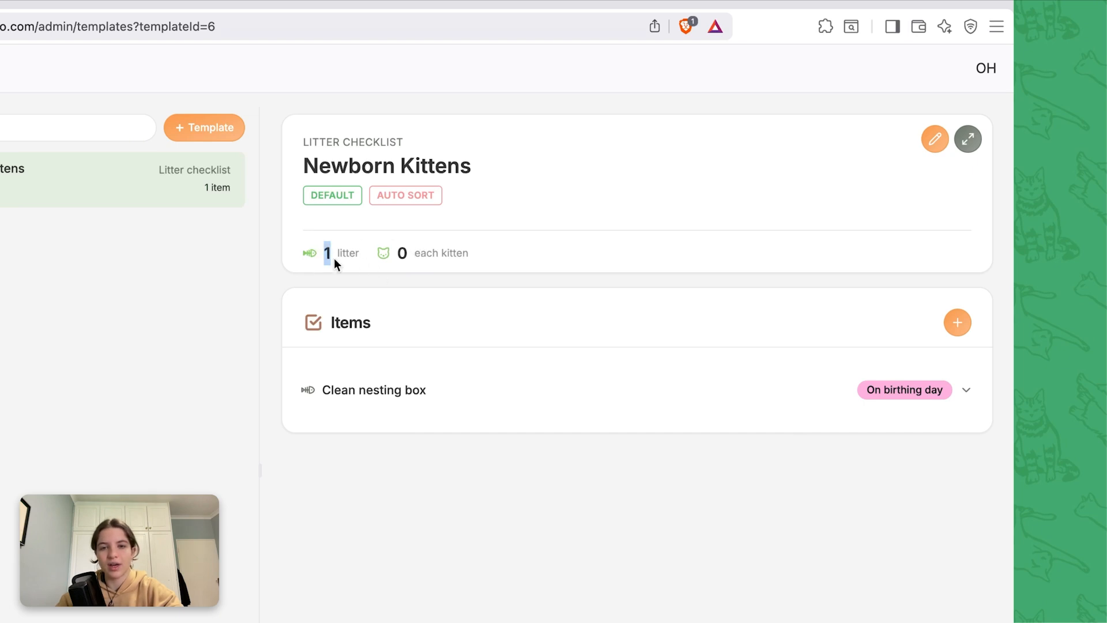
pyautogui.click(364, 261)
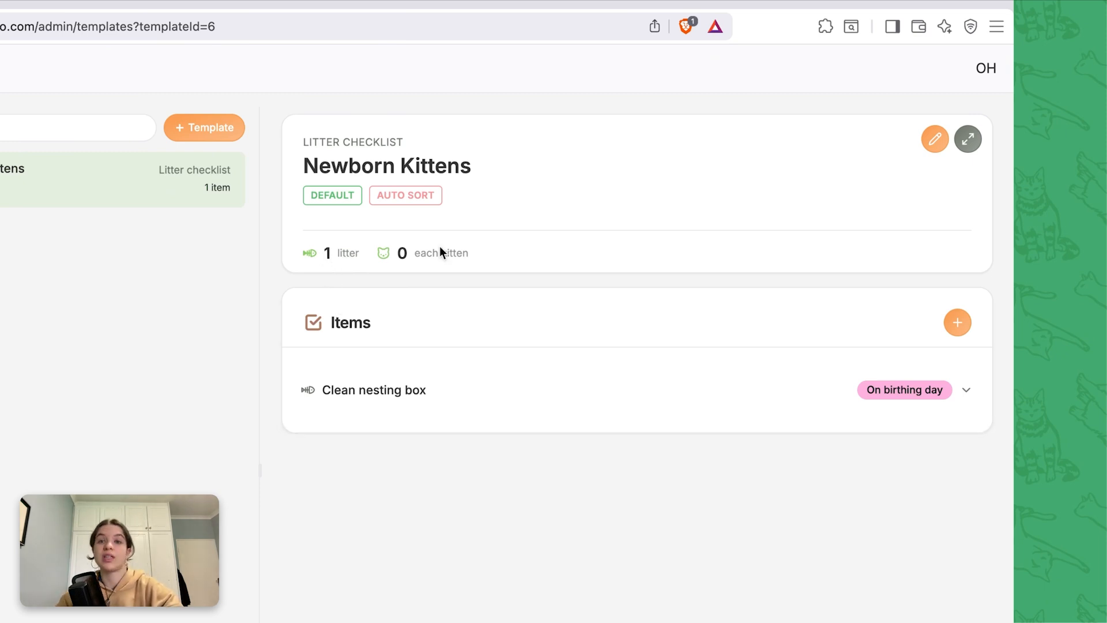
# Step: Add a Weigh kittens item applied to each kitten, timed 0 days after birthing, and save it
pyautogui.click(958, 326)
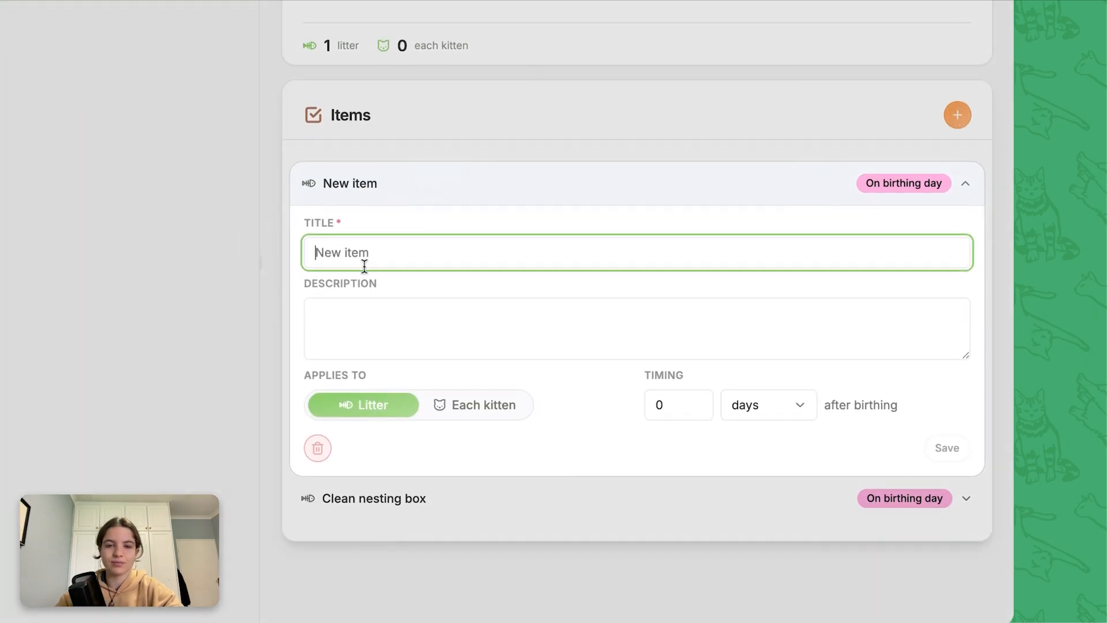
pyautogui.write('T')
pyautogui.press('BackSpace')
pyautogui.write('W')
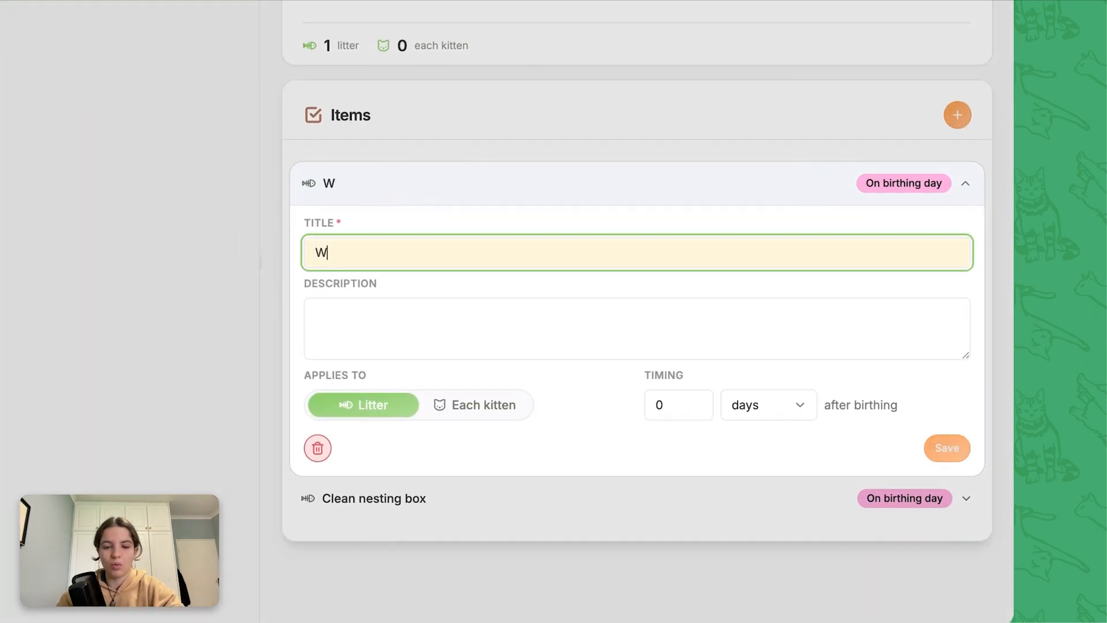
pyautogui.write('eigh kittens')
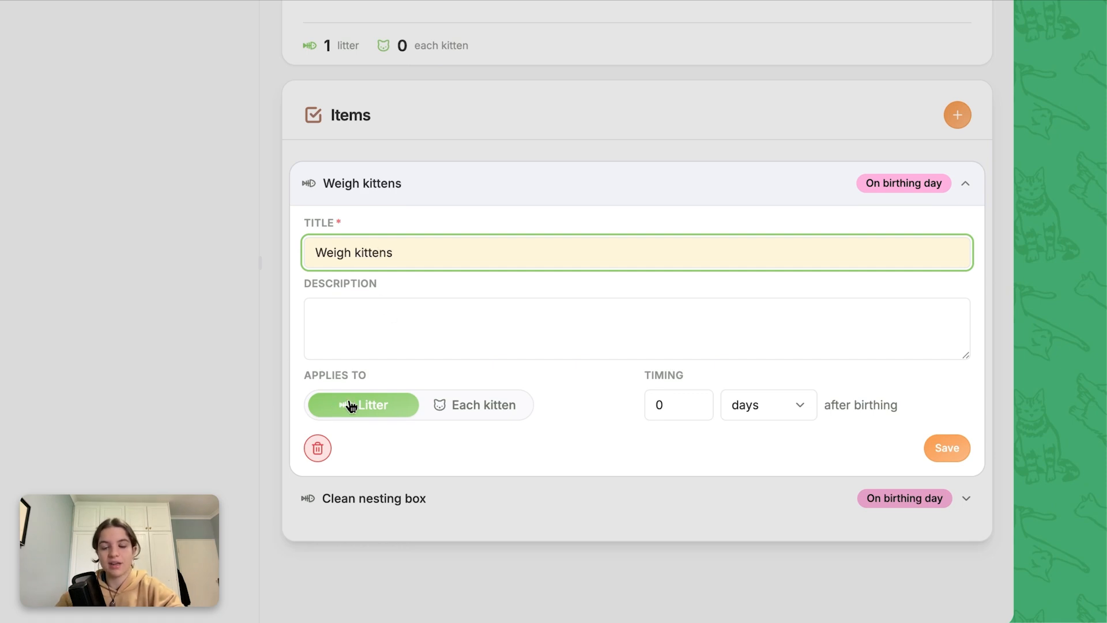
pyautogui.click(465, 407)
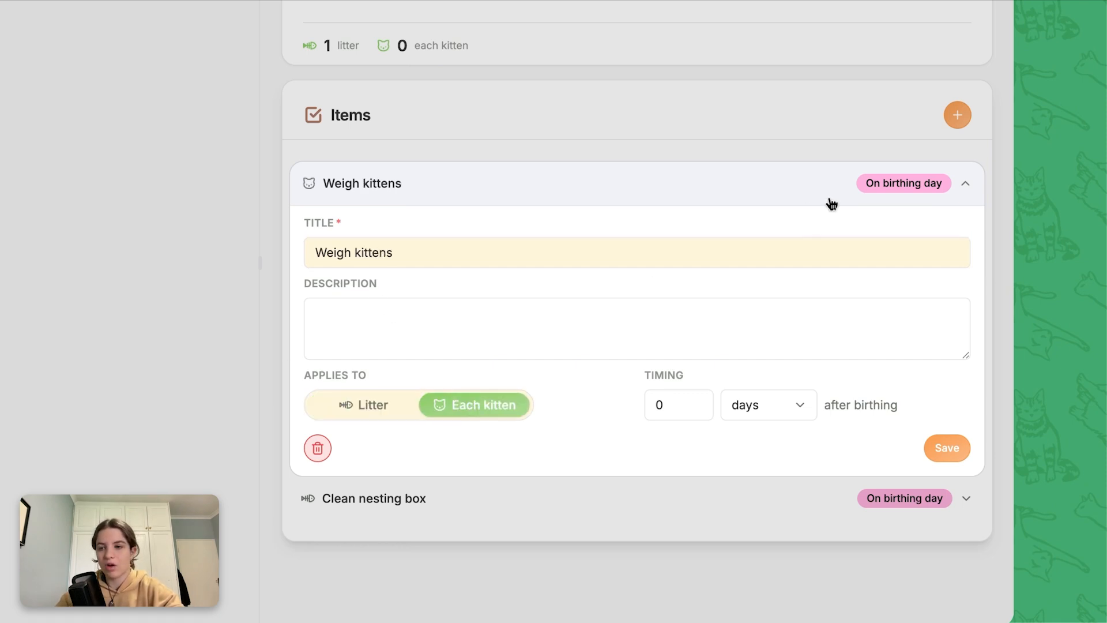
pyautogui.click(948, 449)
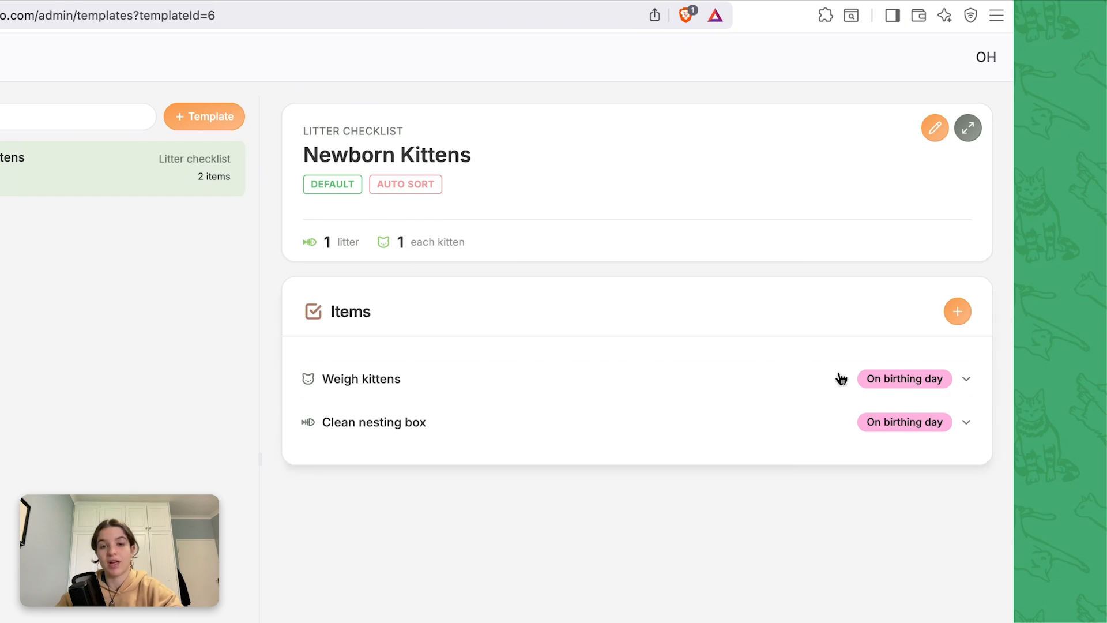
# Step: Add a Trim nails item applied to each kitten, timed 1 week after birthing, and save it
pyautogui.click(958, 312)
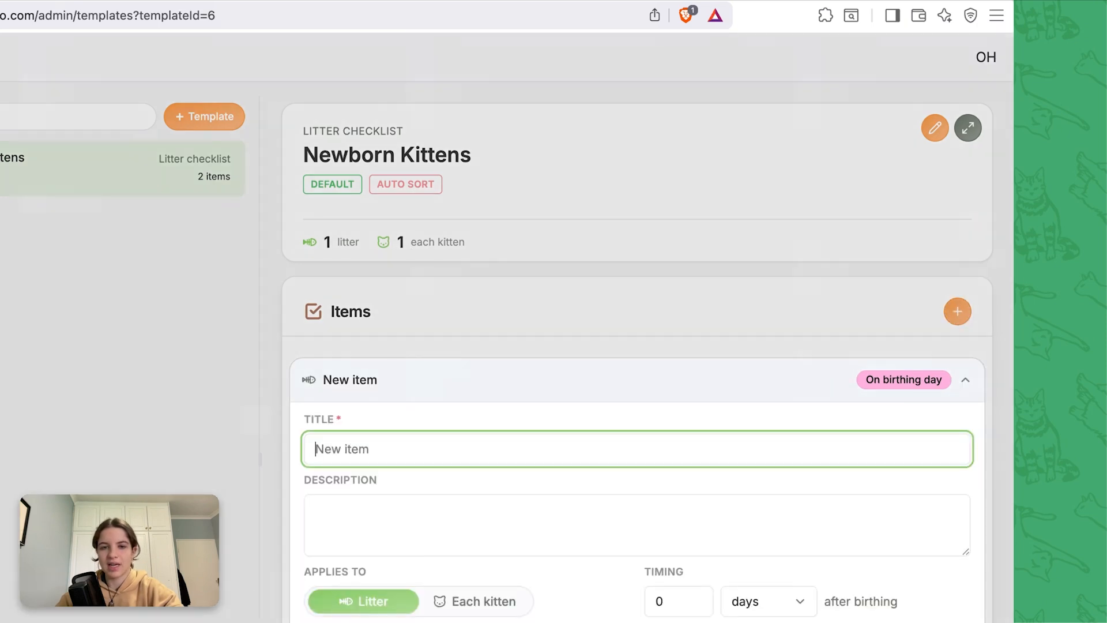
pyautogui.write('Trim nails')
pyautogui.click(730, 376)
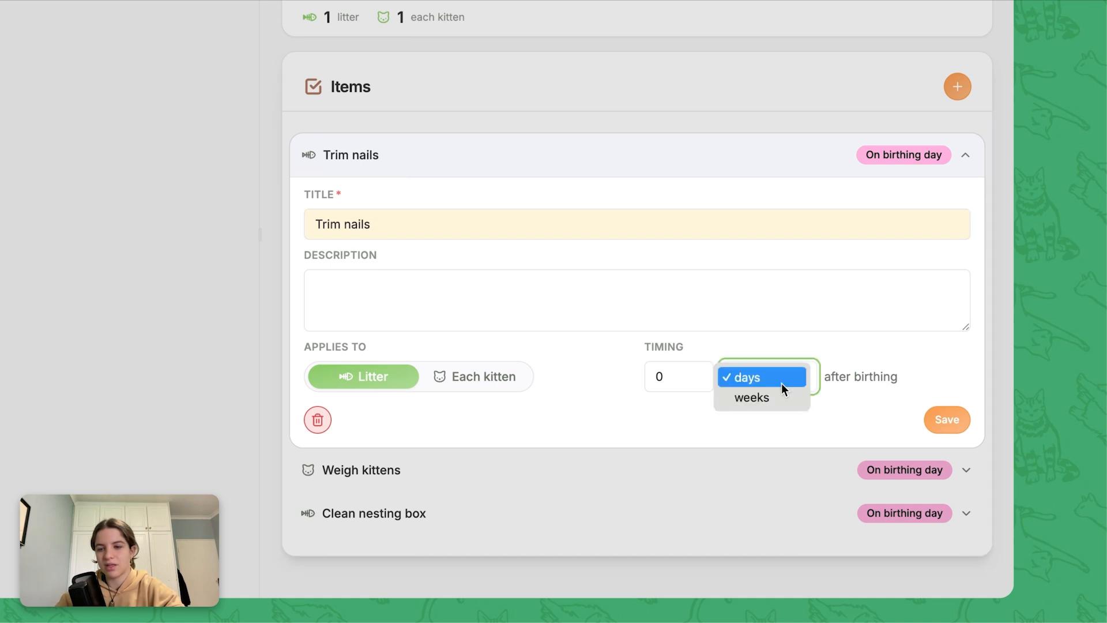
pyautogui.click(786, 396)
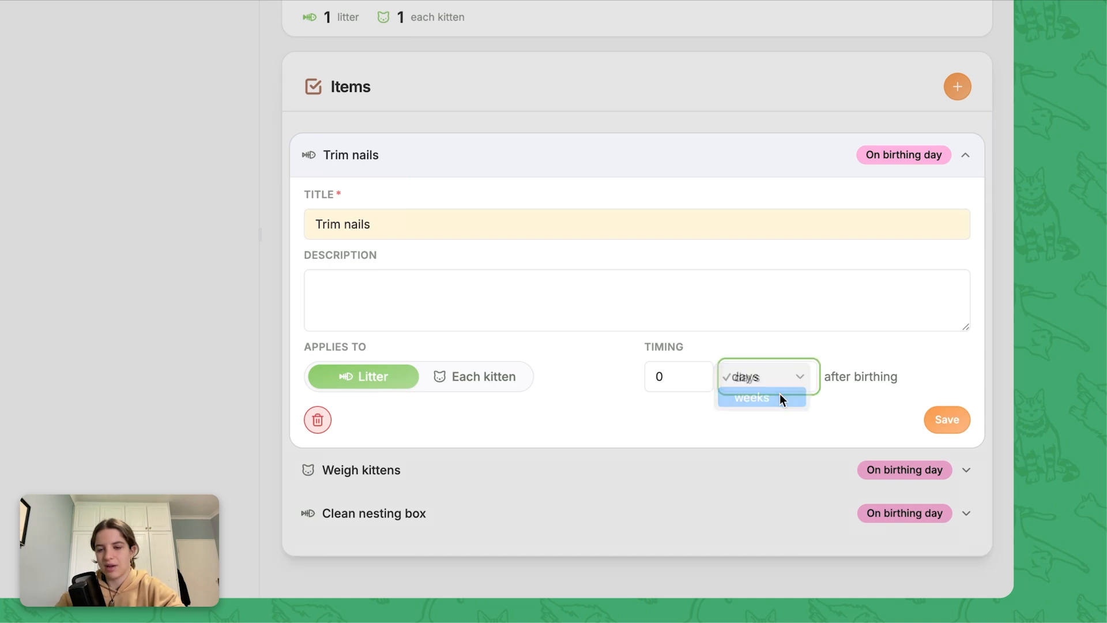
pyautogui.click(696, 372)
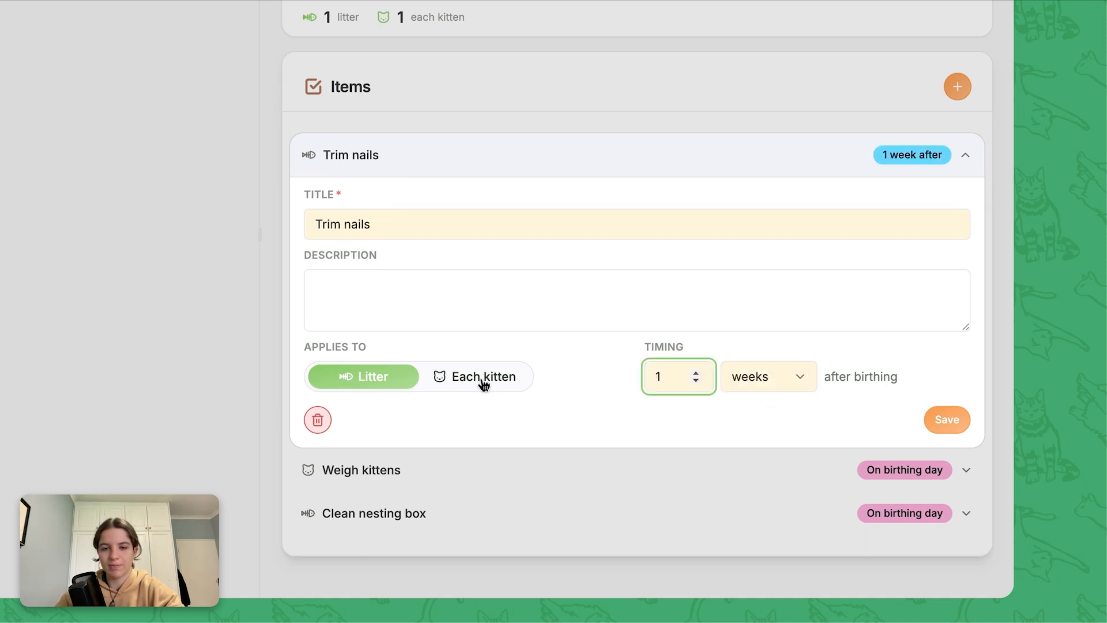
pyautogui.click(461, 378)
pyautogui.click(946, 421)
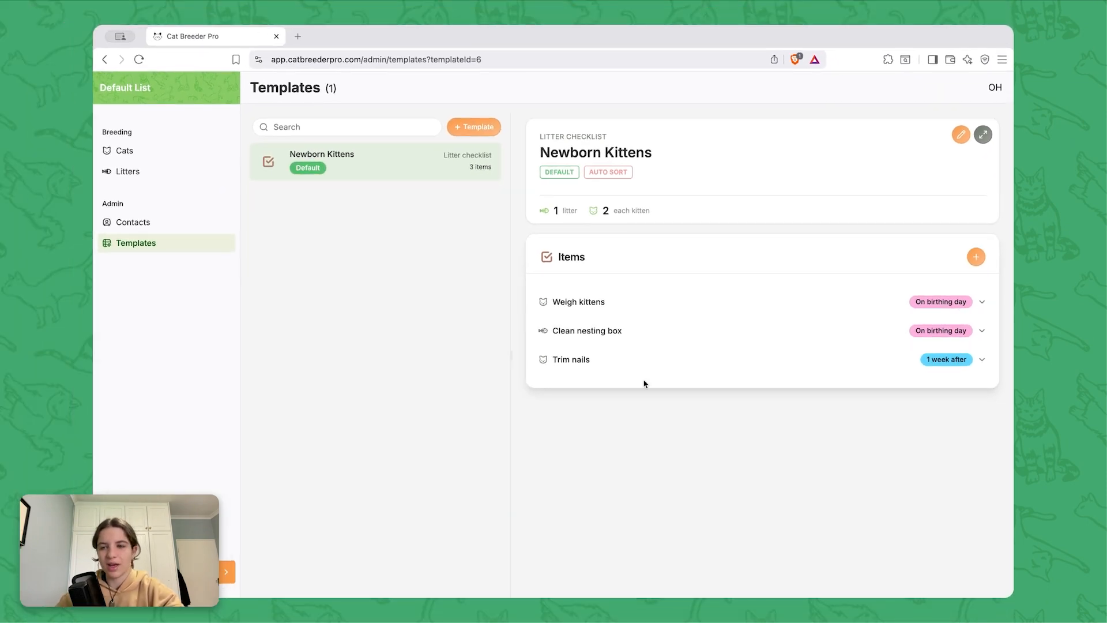
# Step: Add a Start handling item applied to the litter, timed 3 days after birthing, and save it
pyautogui.click(975, 257)
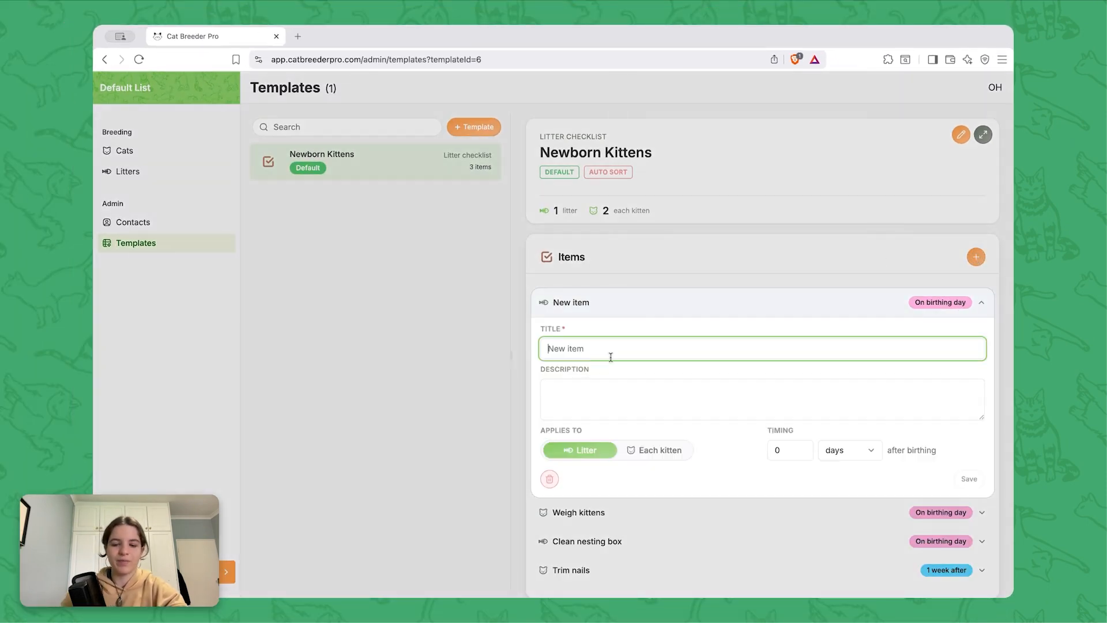
pyautogui.write('Start handling')
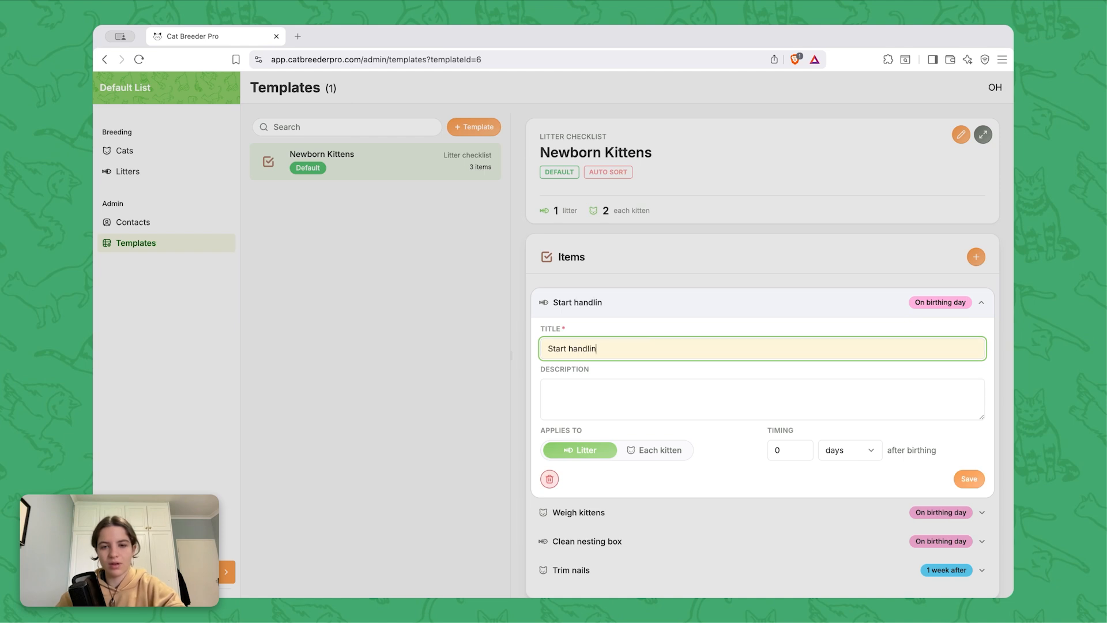
pyautogui.click(786, 450)
pyautogui.write('3')
pyautogui.click(968, 479)
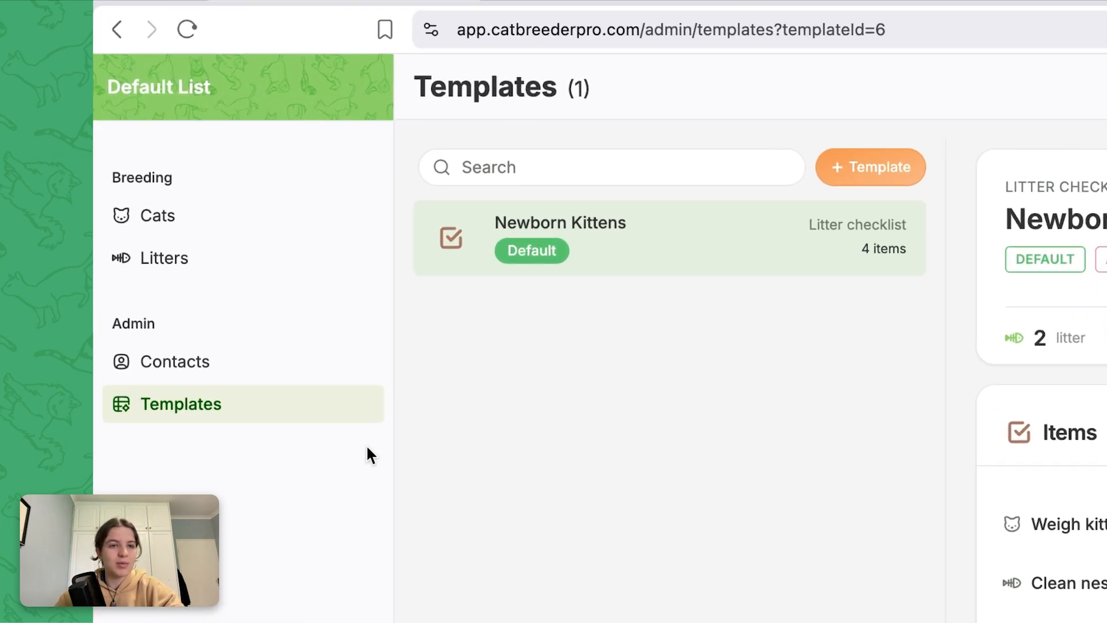
# Step: Open the to-do list of the litter 4: Wild West
pyautogui.click(155, 175)
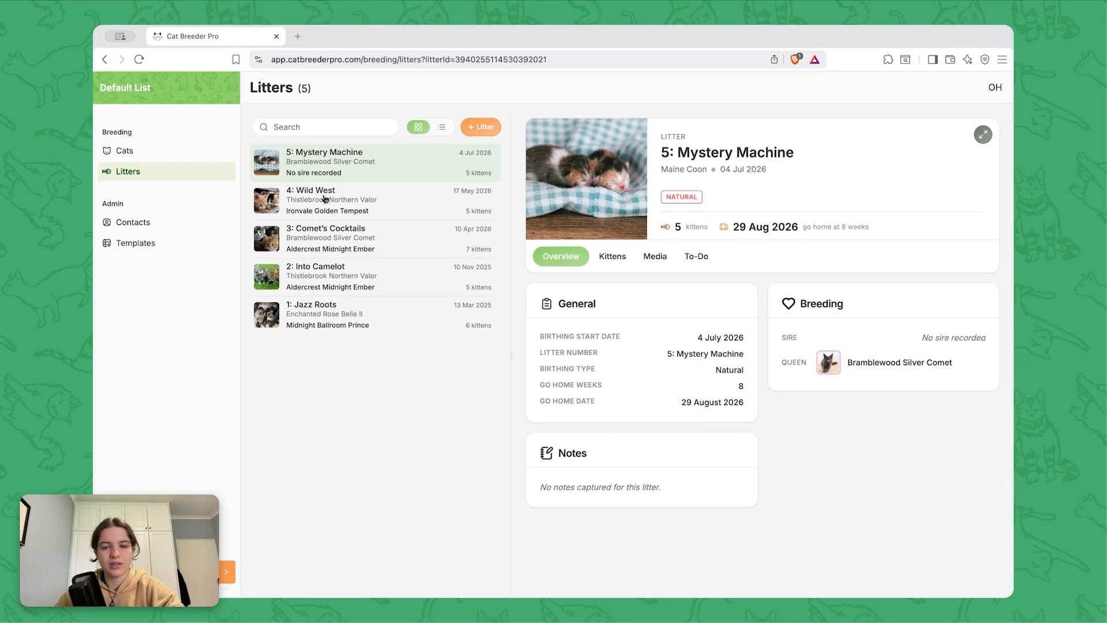
pyautogui.click(325, 199)
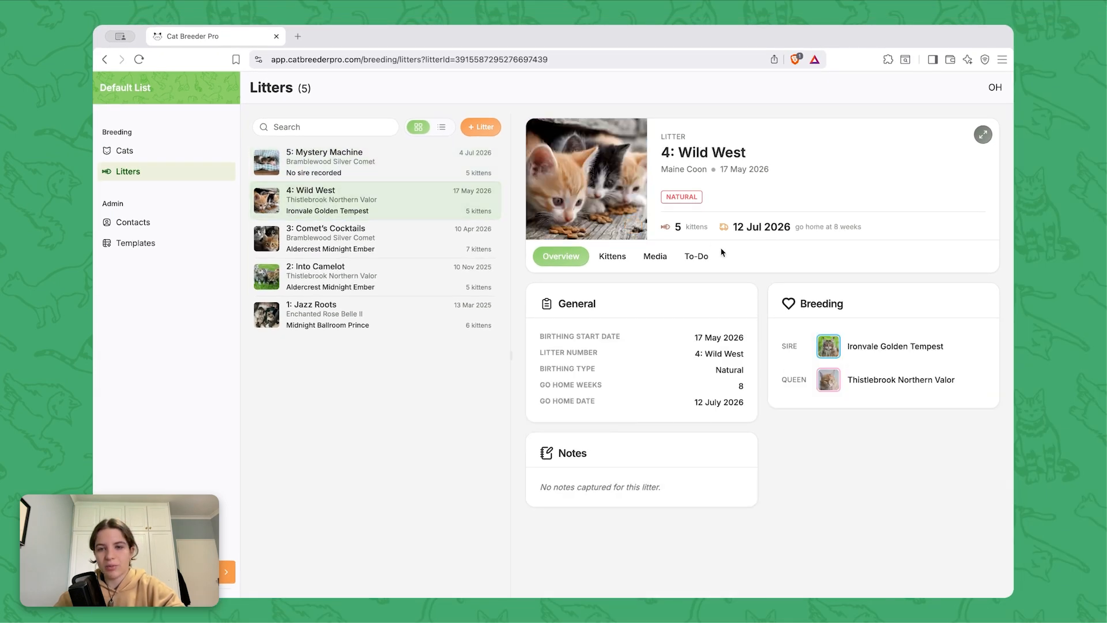
pyautogui.click(694, 258)
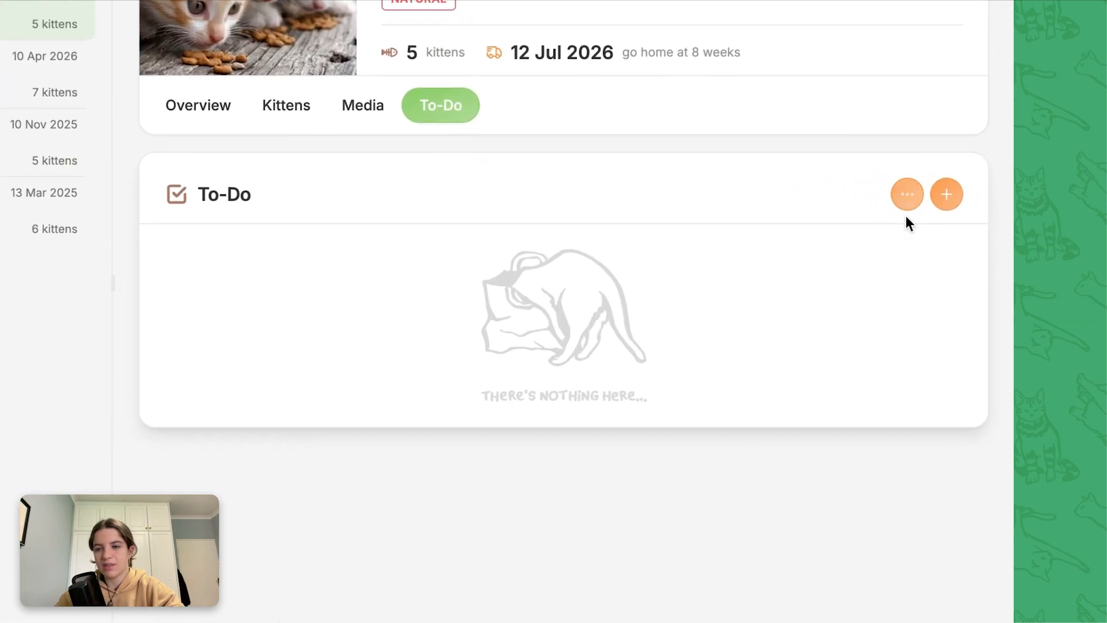
# Step: Apply the Newborn Kittens checklist to the litter's to-do list with 17 May 2026 as the anchor date
pyautogui.click(907, 194)
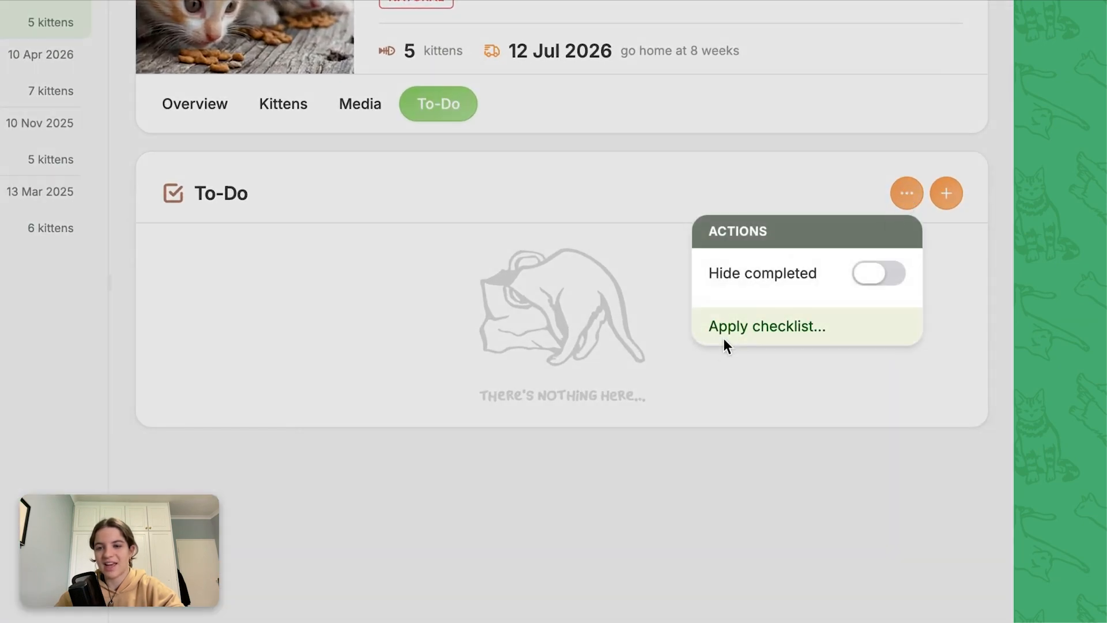
pyautogui.click(743, 327)
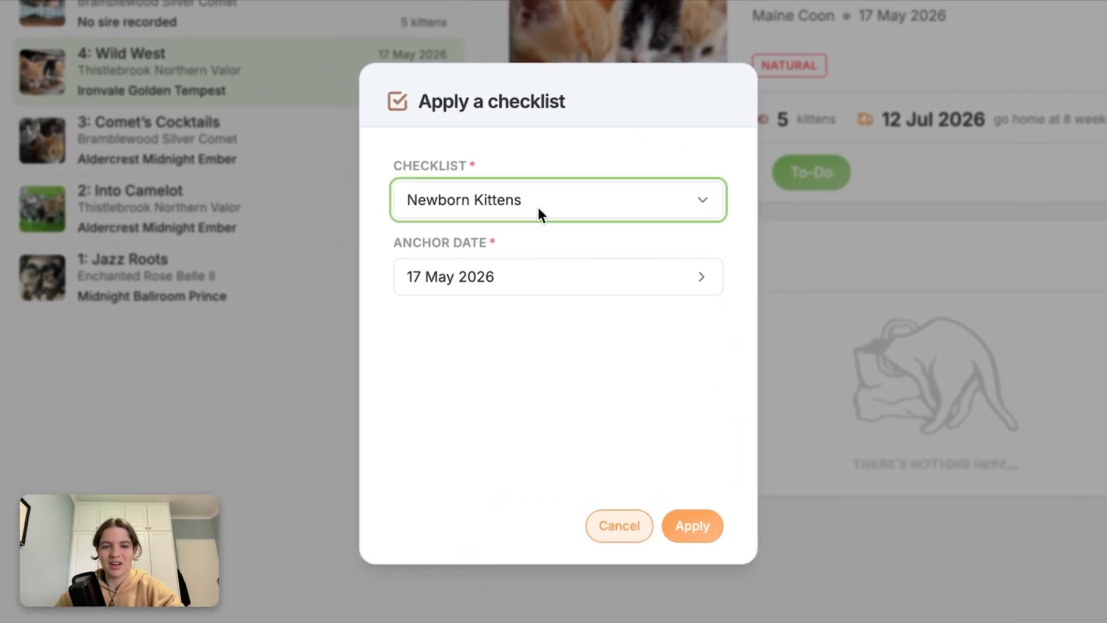
pyautogui.click(555, 203)
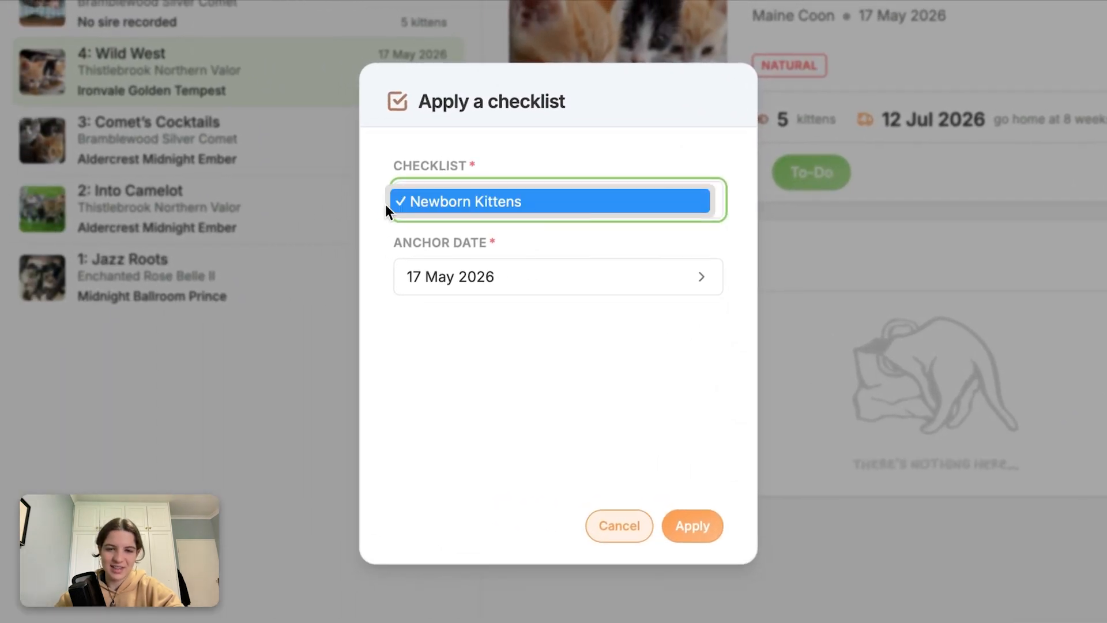
pyautogui.click(471, 203)
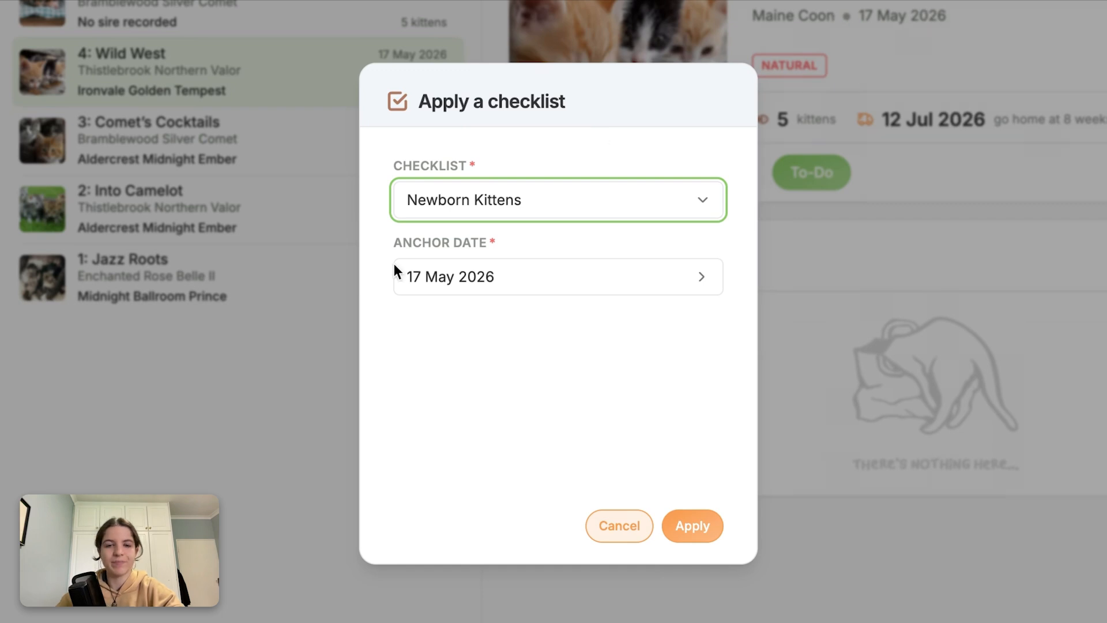
pyautogui.click(536, 282)
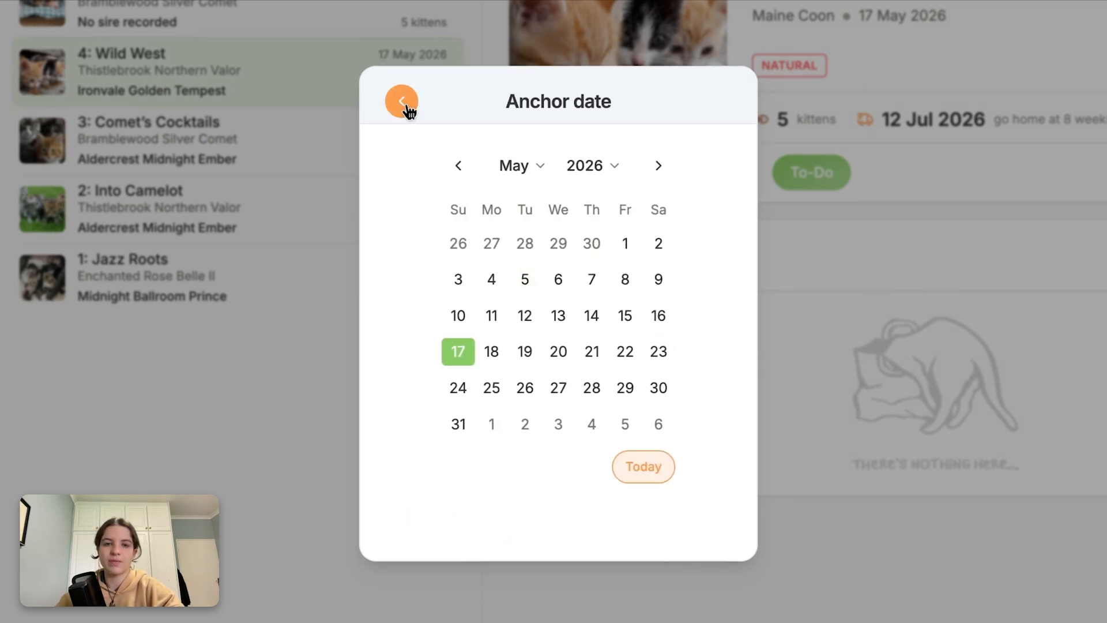
pyautogui.click(400, 101)
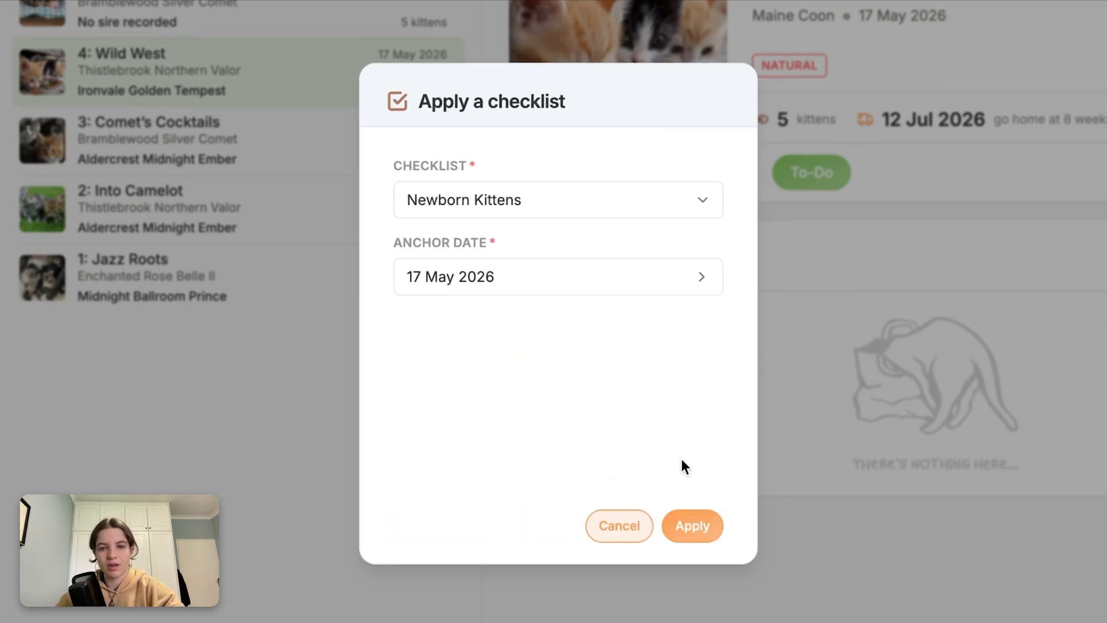
pyautogui.click(697, 525)
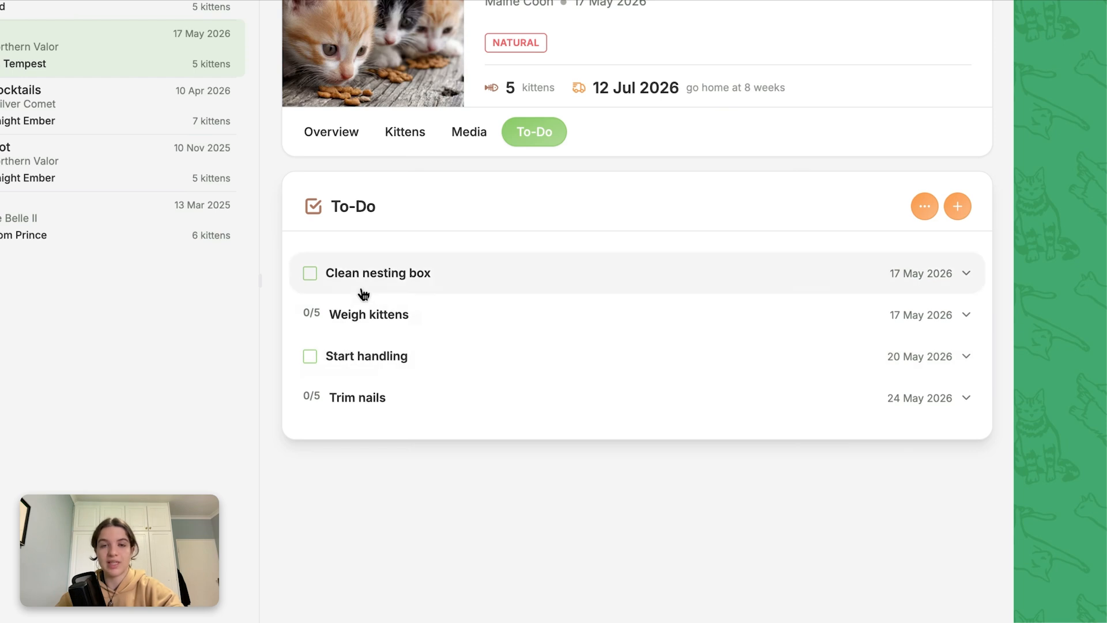
# Step: Mark the Clean nesting box task as completed in the litter's to-do list
pyautogui.click(310, 273)
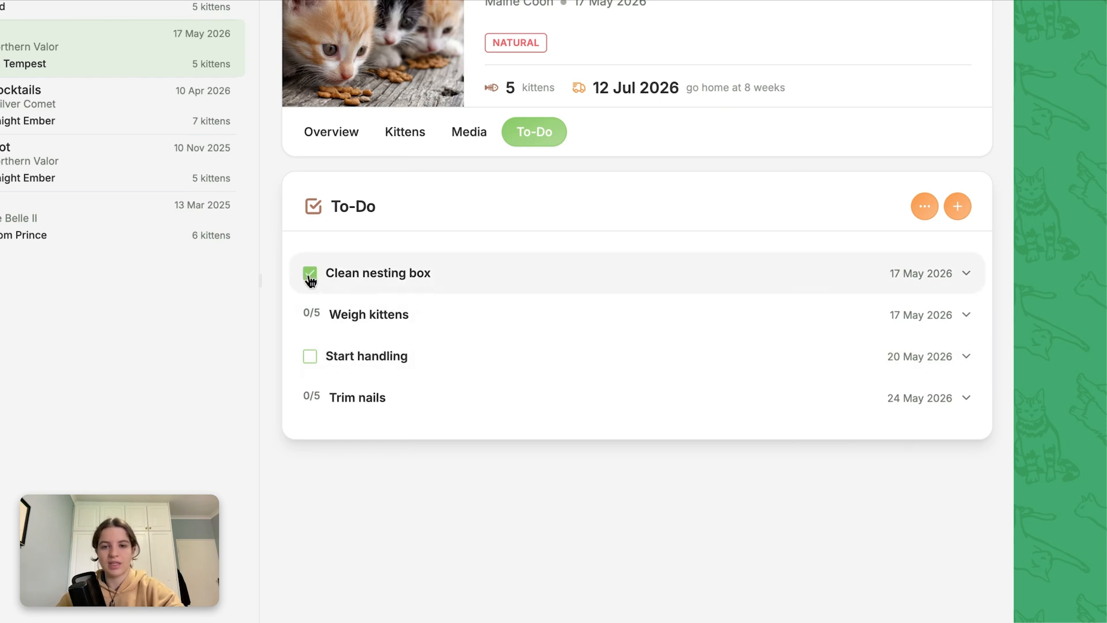
# Step: Mark the Clean nesting box task as not completed and expand the Weigh kittens task to its individual kittens
pyautogui.click(309, 274)
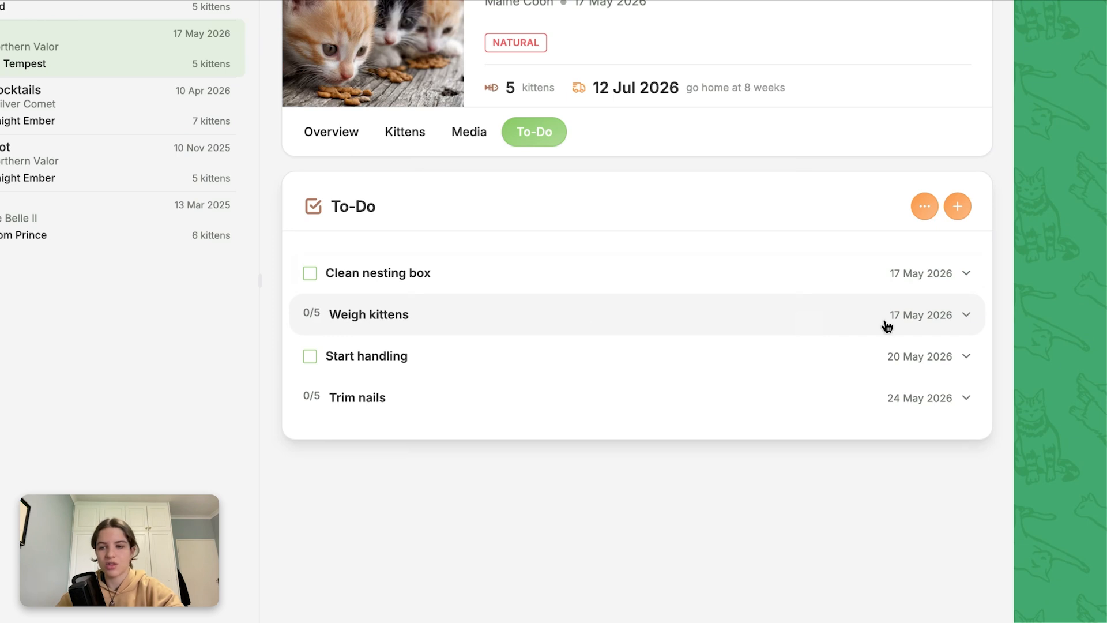
pyautogui.click(965, 316)
pyautogui.scroll(-1, 454, 399)
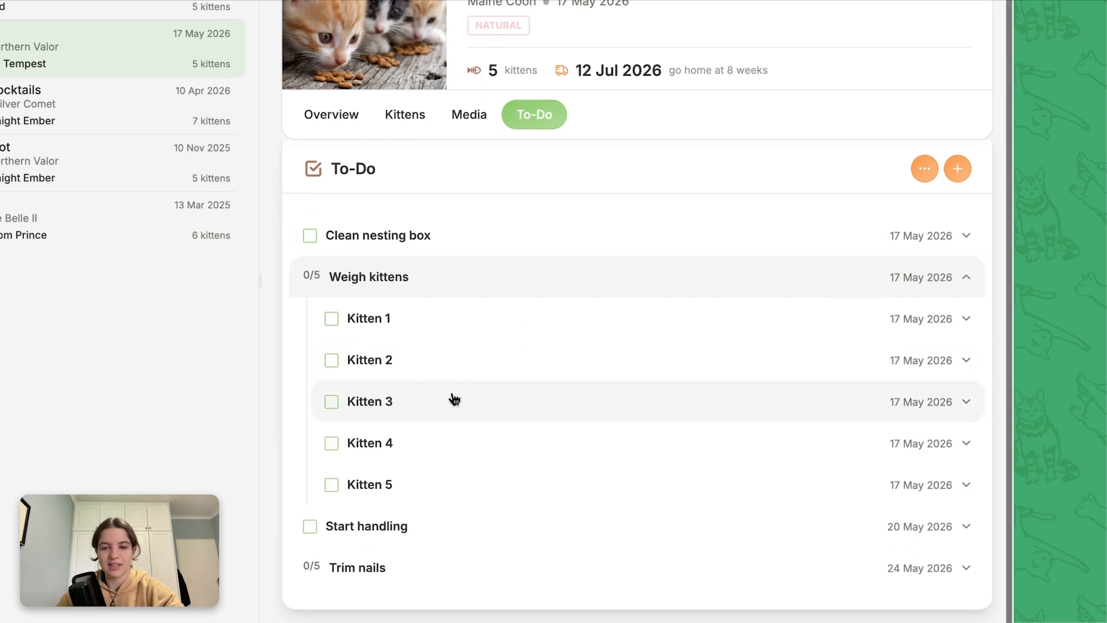
# Step: Mark the Weigh kittens task as completed for Kitten 1 to Kitten 4 and clear those four marks again
pyautogui.click(331, 318)
pyautogui.click(332, 360)
pyautogui.click(331, 402)
pyautogui.click(331, 443)
pyautogui.click(332, 444)
pyautogui.click(332, 402)
pyautogui.click(332, 361)
pyautogui.click(332, 319)
# Step: Mark the Weigh kittens task as completed for Kitten 1 to Kitten 3 and clear those three marks again
pyautogui.click(332, 319)
pyautogui.click(332, 360)
pyautogui.click(331, 402)
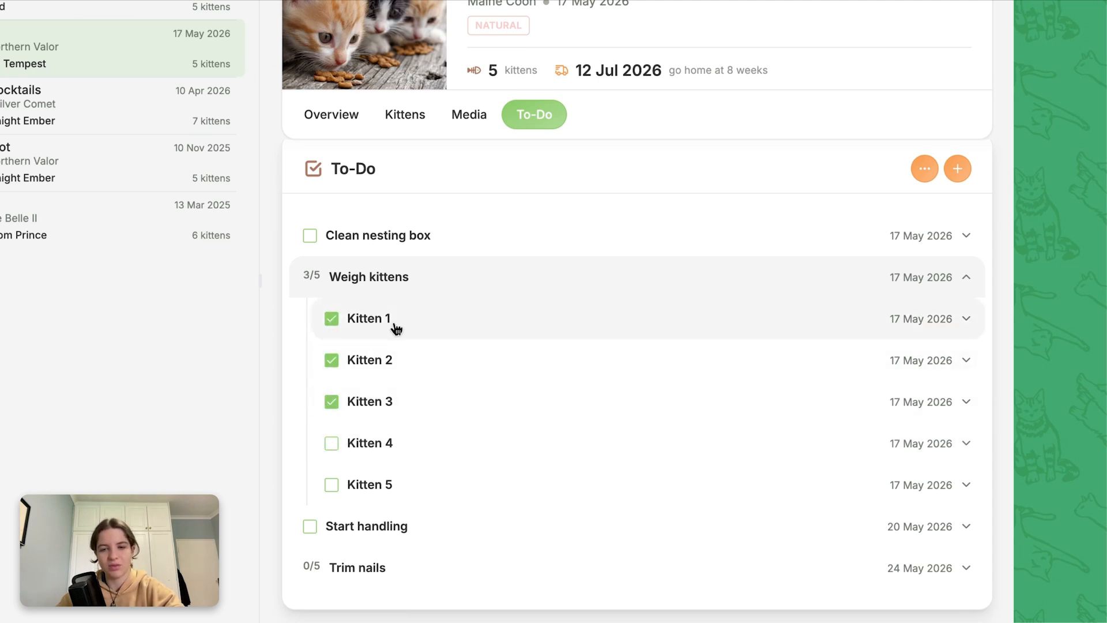
pyautogui.click(332, 402)
pyautogui.click(332, 319)
pyautogui.click(331, 360)
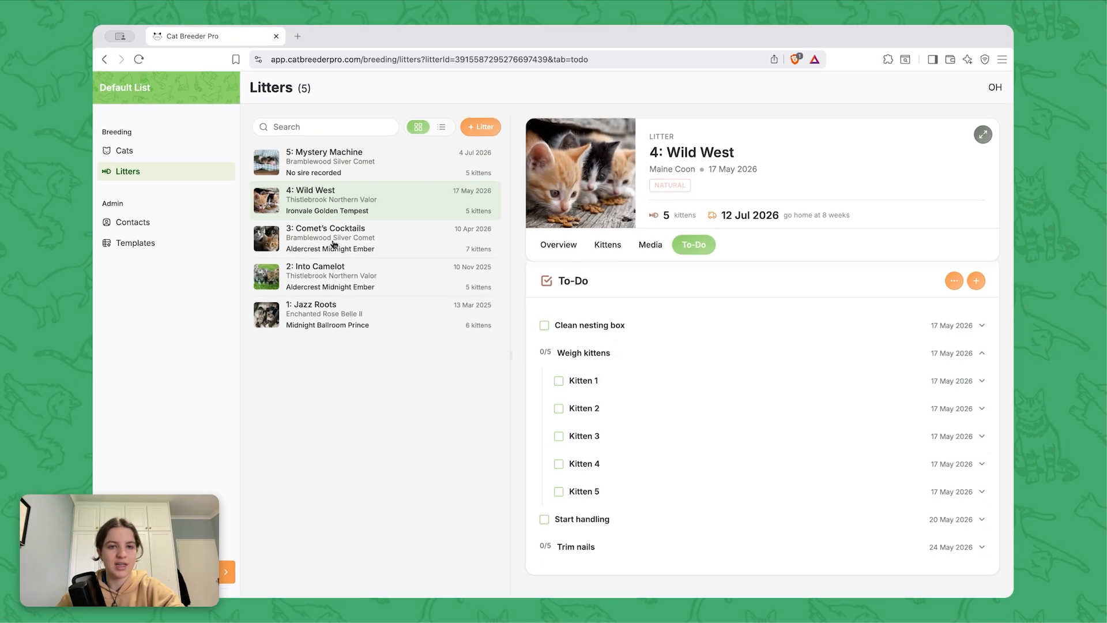
# Step: Apply the Newborn Kittens checklist to the to-do list of the litter 3: Comet's Cocktails
pyautogui.click(239, 216)
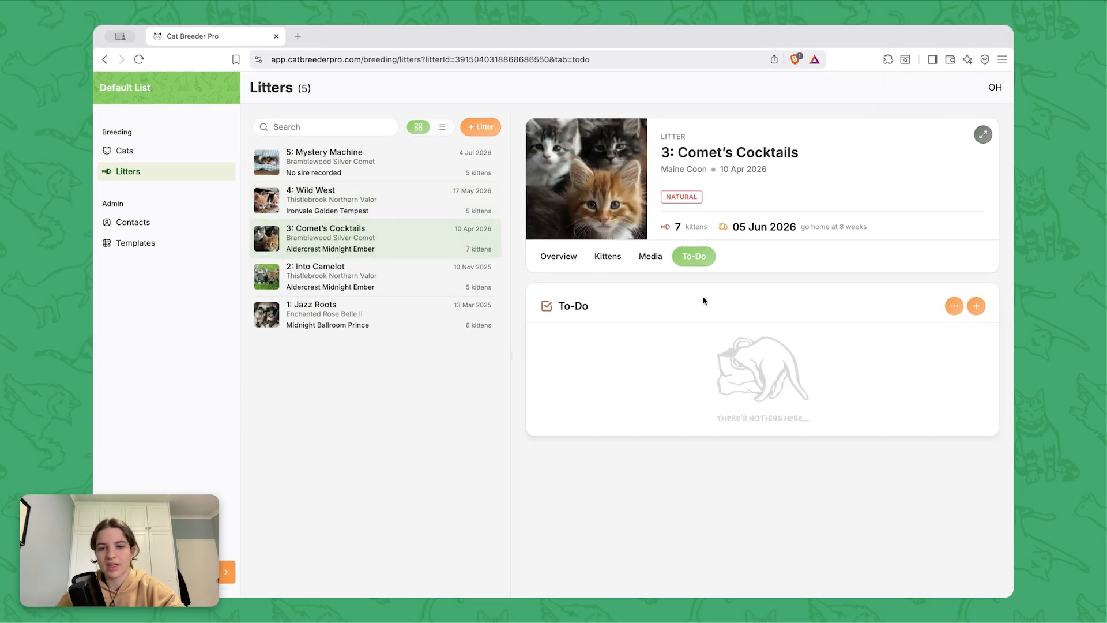
pyautogui.click(954, 306)
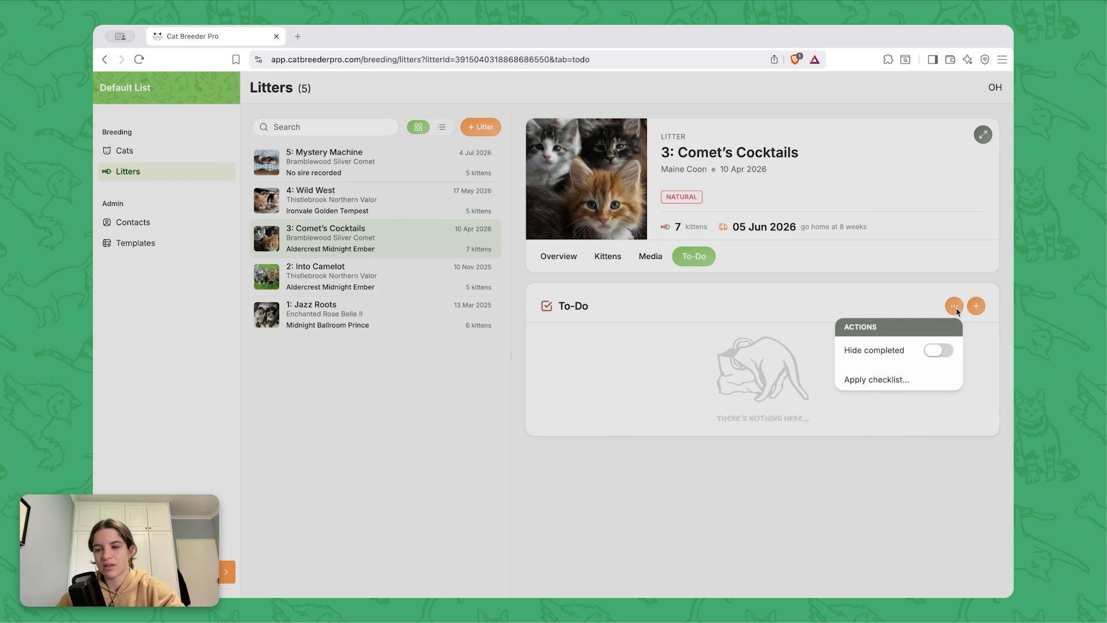
pyautogui.click(874, 379)
pyautogui.click(628, 453)
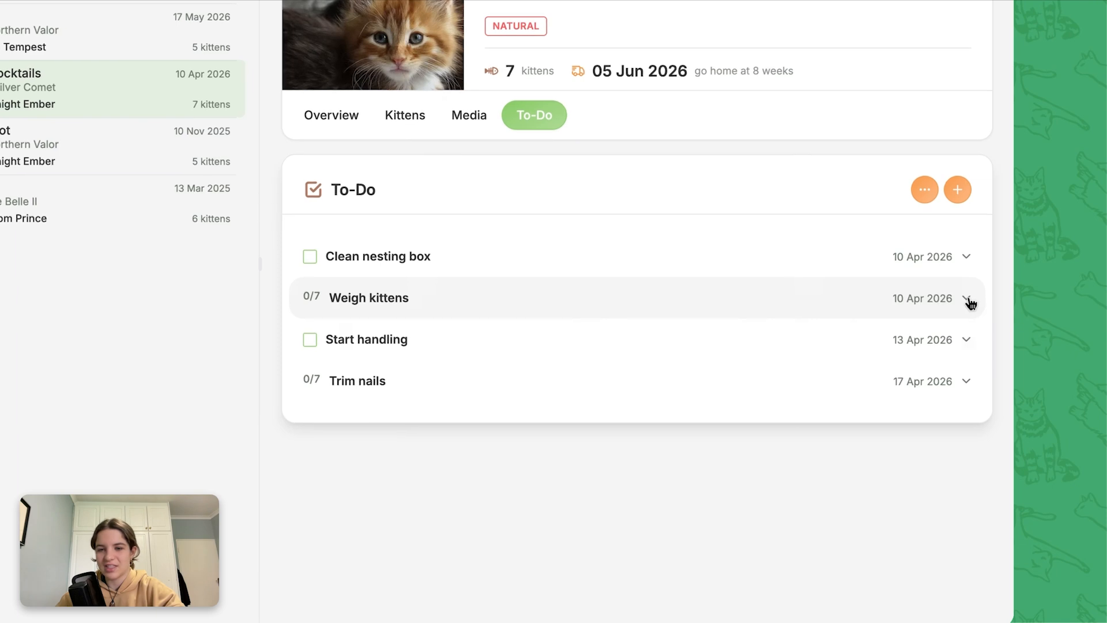
# Step: Mark Weigh kittens as completed for Havana Midnight Mojito, Salted Sunset Margarita and Bitter Velvet Negroni, and collapse the task
pyautogui.click(969, 301)
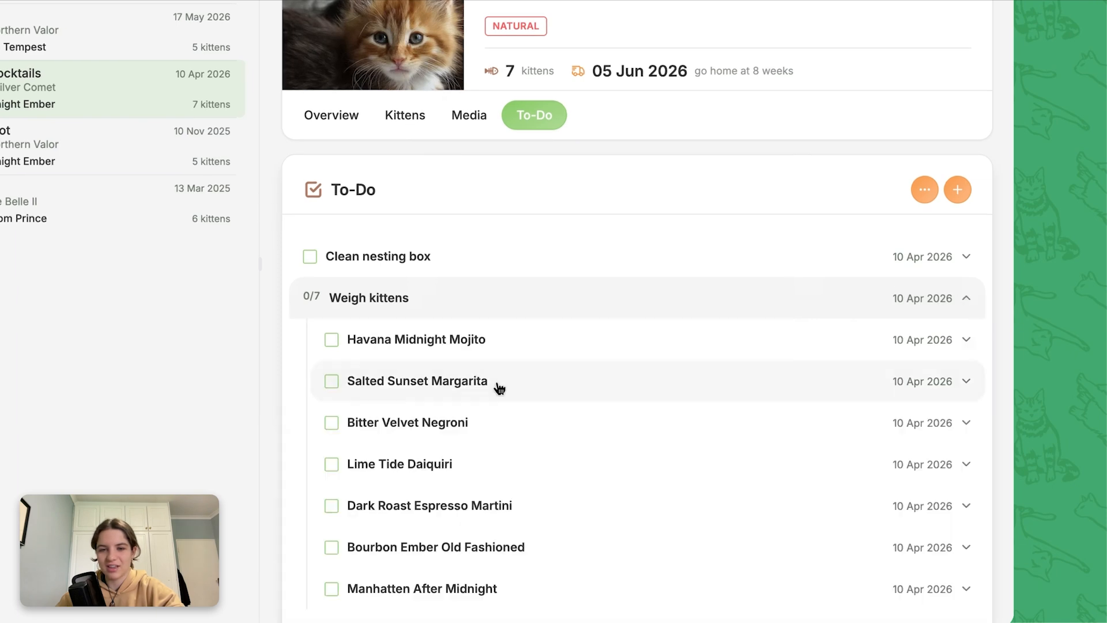
pyautogui.scroll(-1, 497, 386)
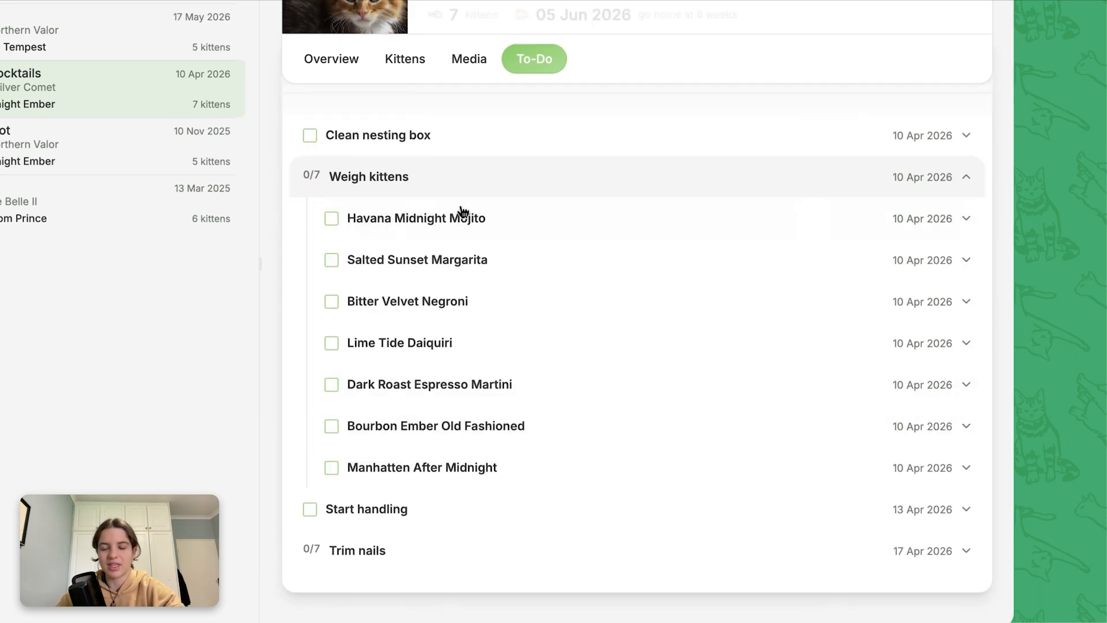
pyautogui.click(331, 218)
pyautogui.click(332, 259)
pyautogui.click(331, 300)
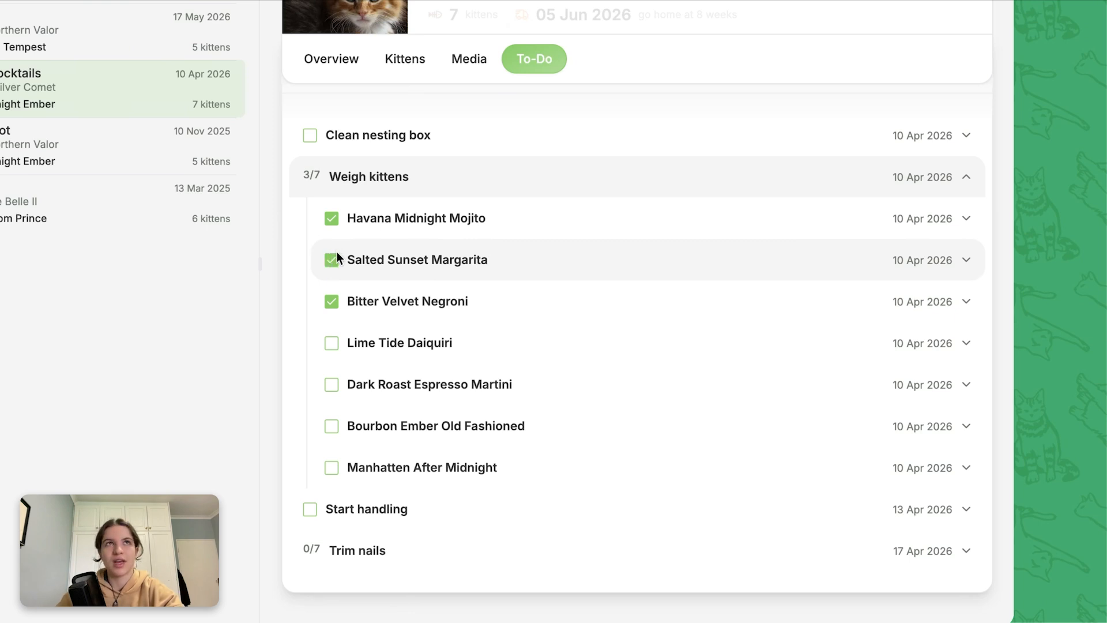
pyautogui.scroll(2, 337, 253)
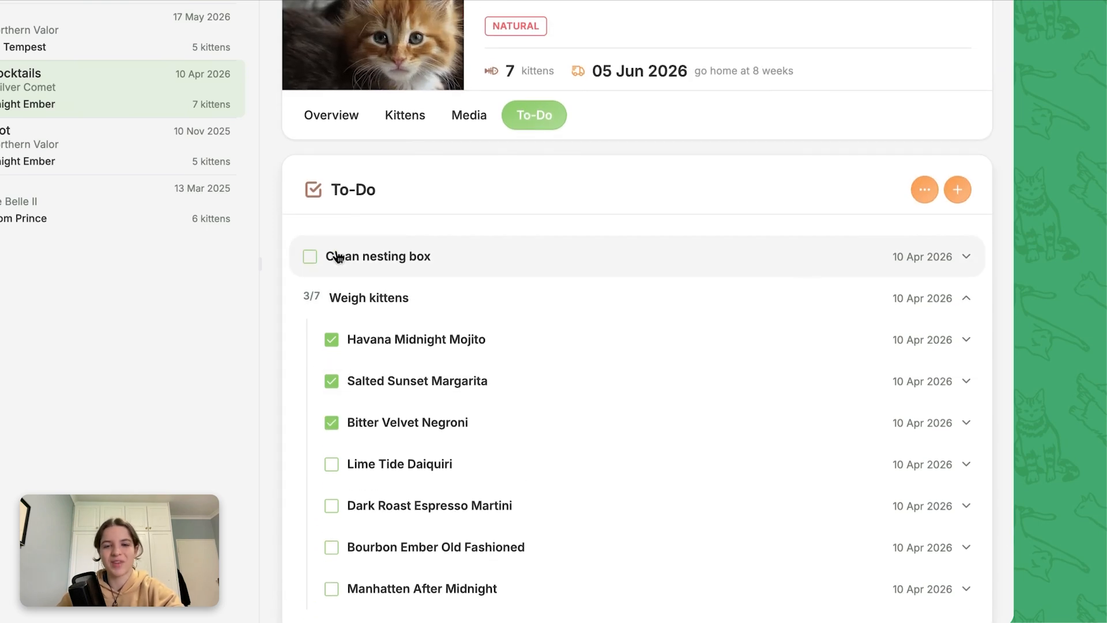
pyautogui.click(965, 299)
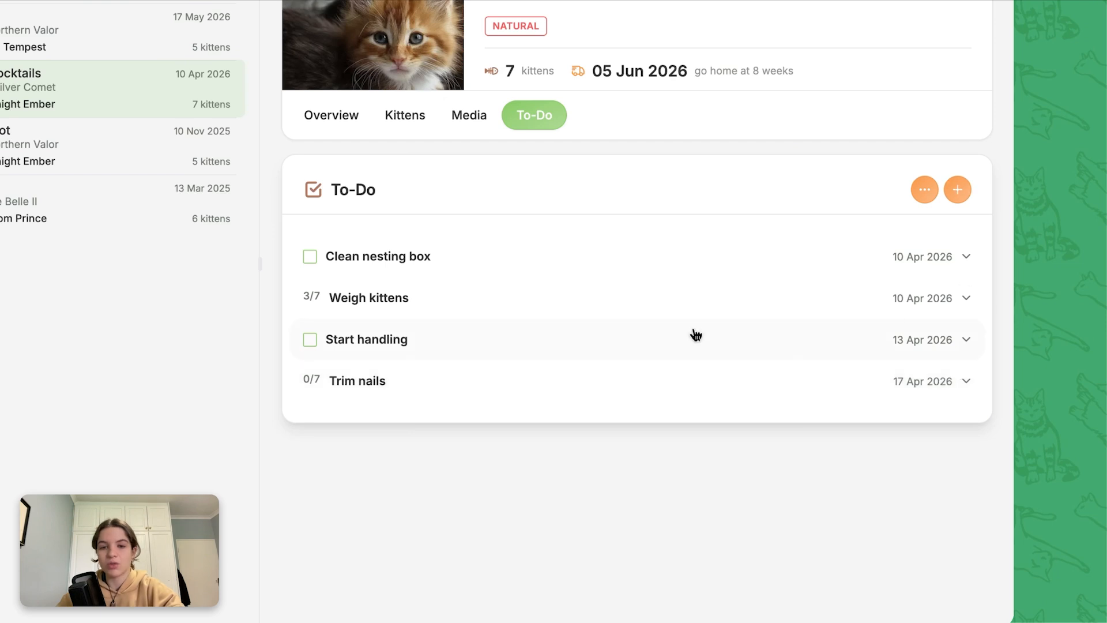
# Step: Mark the Start handling and Clean nesting box tasks as completed and open the to-do list's actions
pyautogui.click(310, 336)
pyautogui.click(310, 258)
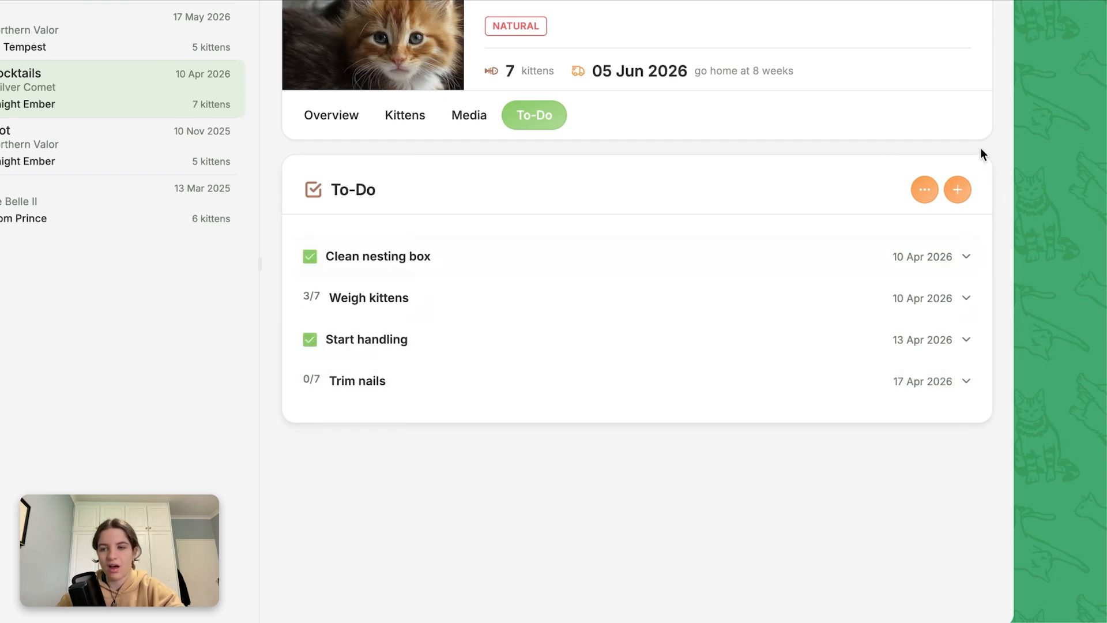
pyautogui.click(924, 188)
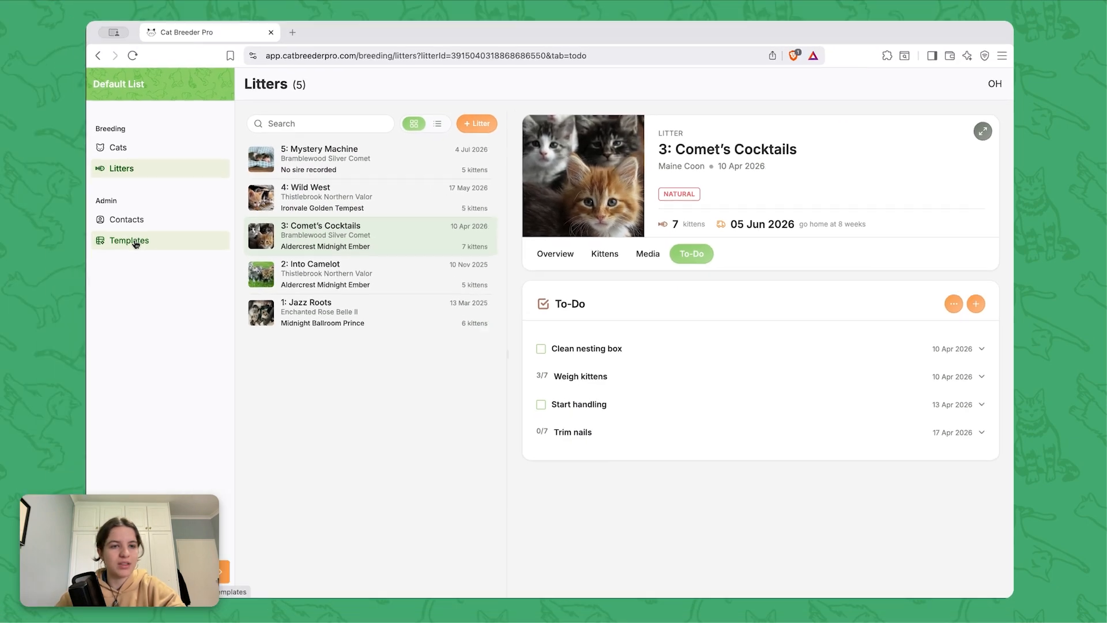
# Step: Review the editable details of the Newborn Kittens template and the settings of its Weigh kittens item
pyautogui.click(135, 243)
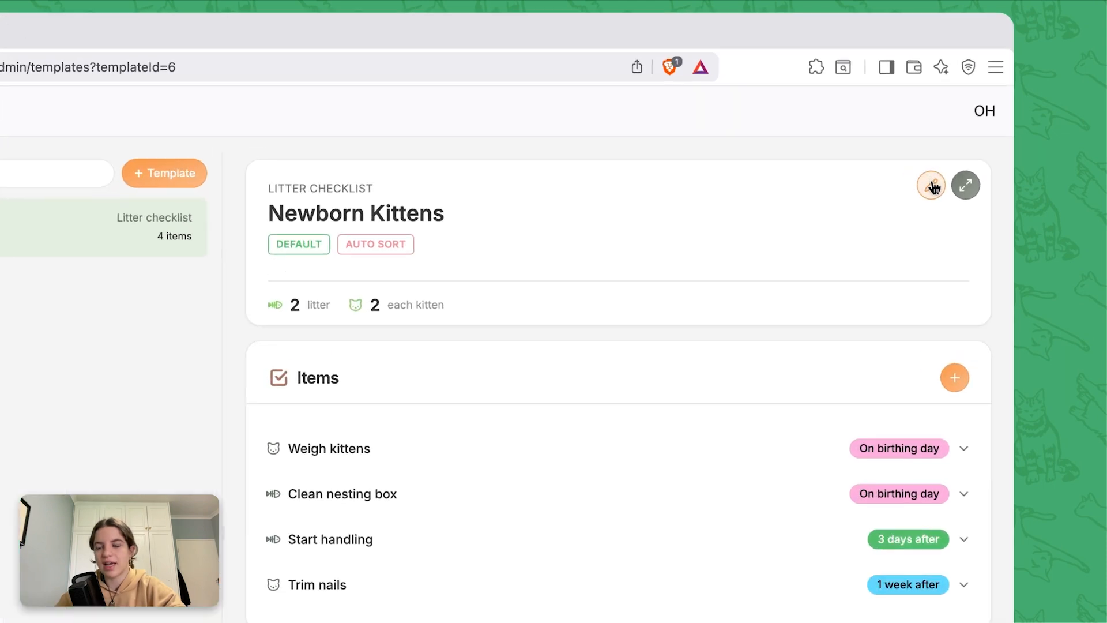
pyautogui.click(960, 133)
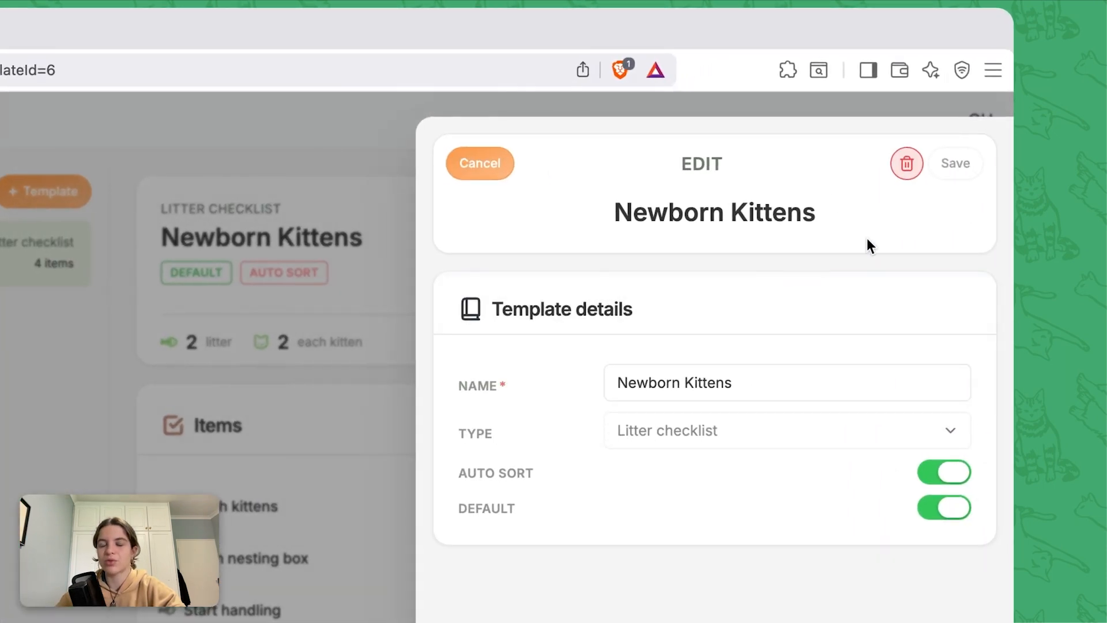
pyautogui.click(483, 164)
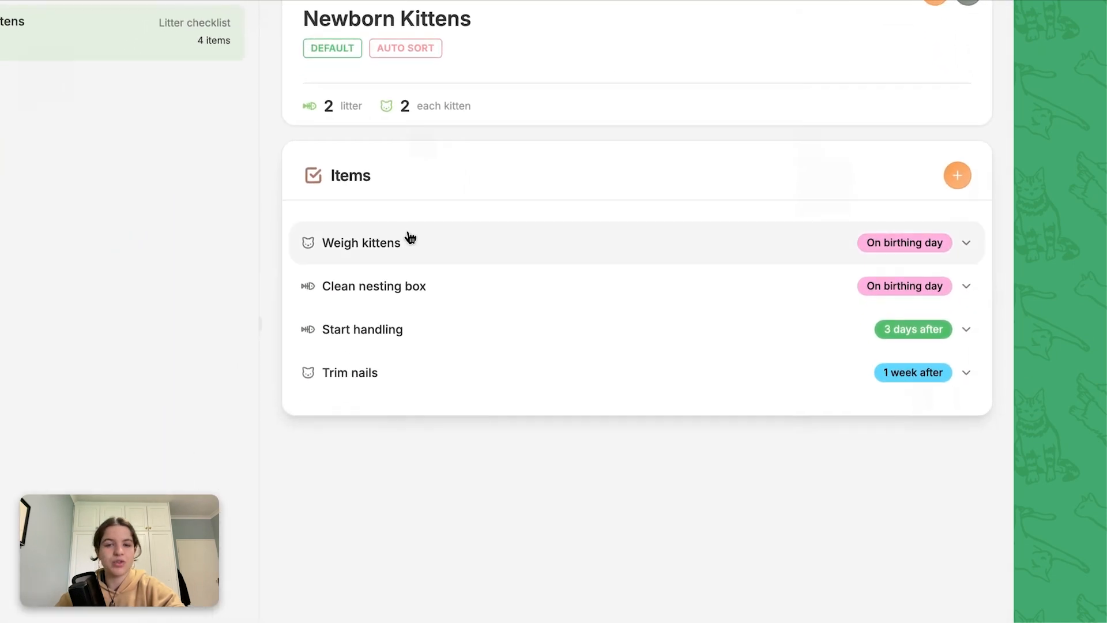
pyautogui.click(966, 252)
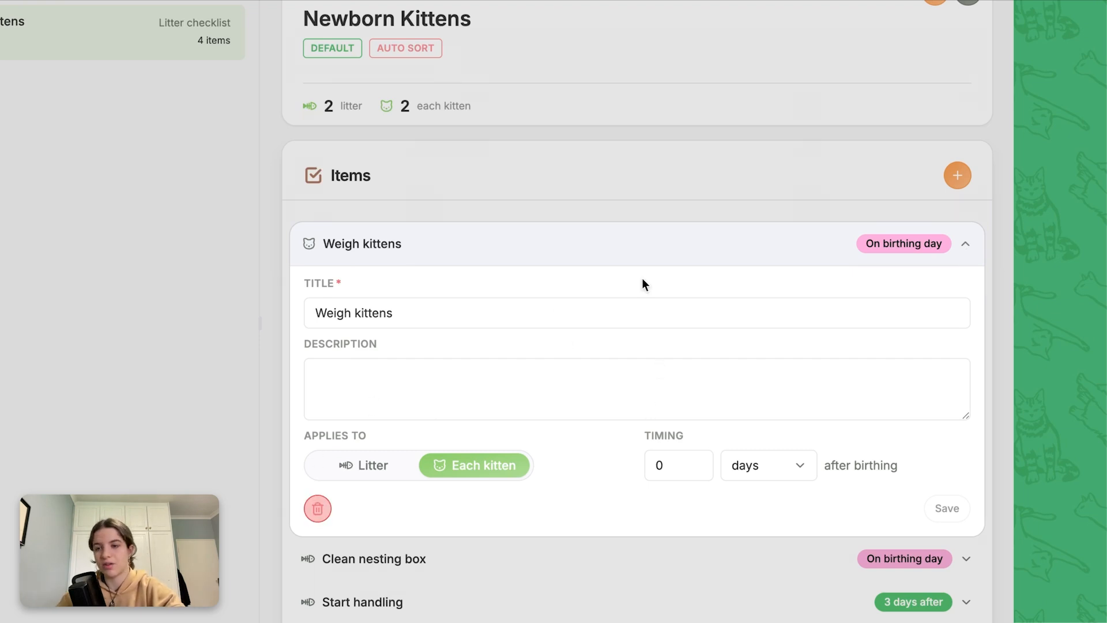
pyautogui.click(966, 242)
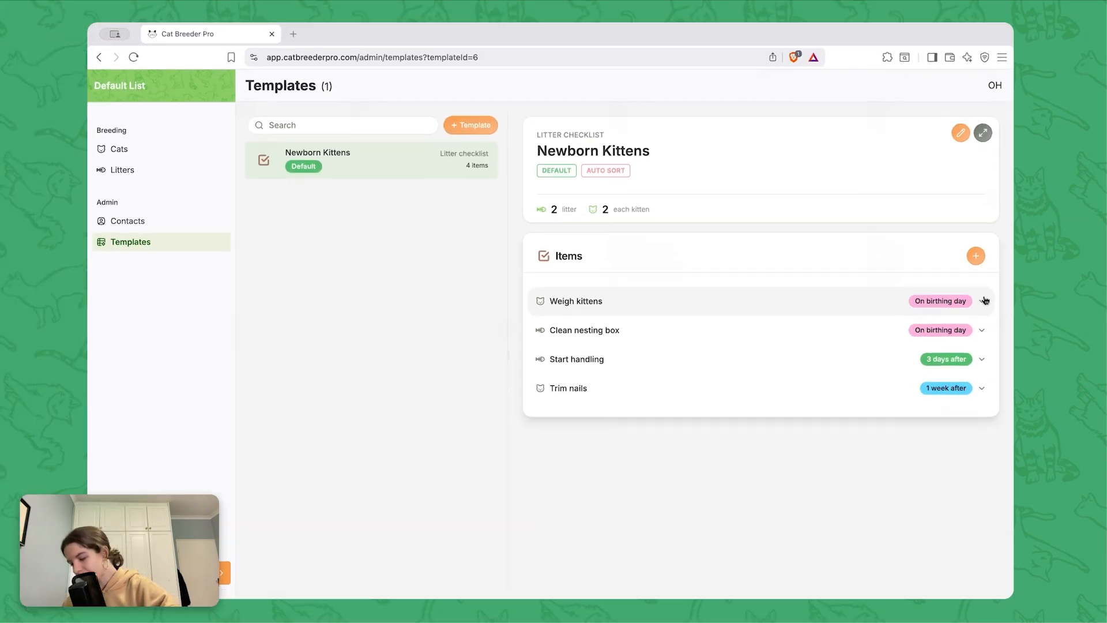
# Step: Return to the to-do list of the litter 3: Comet's Cocktails and add a litter to-do titled New Item
pyautogui.click(140, 174)
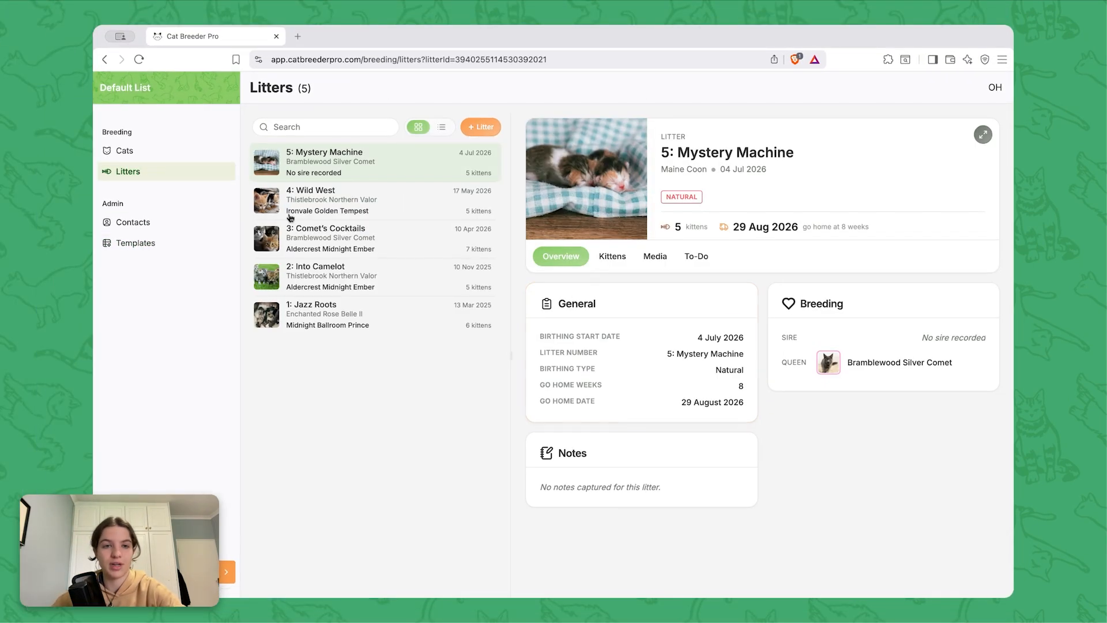
pyautogui.click(322, 235)
pyautogui.click(701, 257)
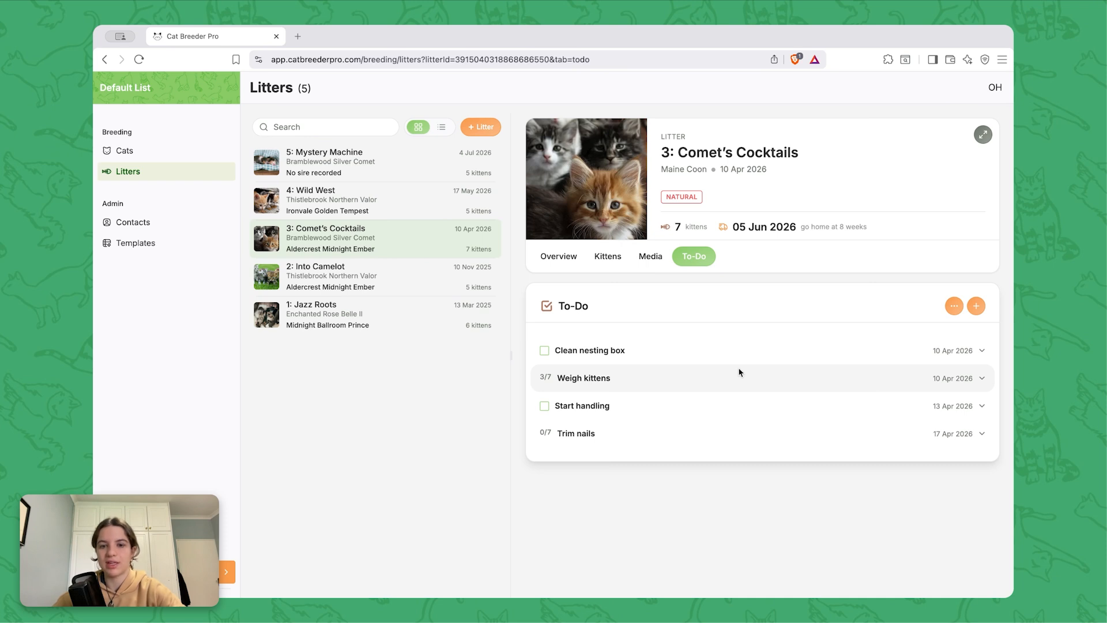
pyautogui.click(976, 306)
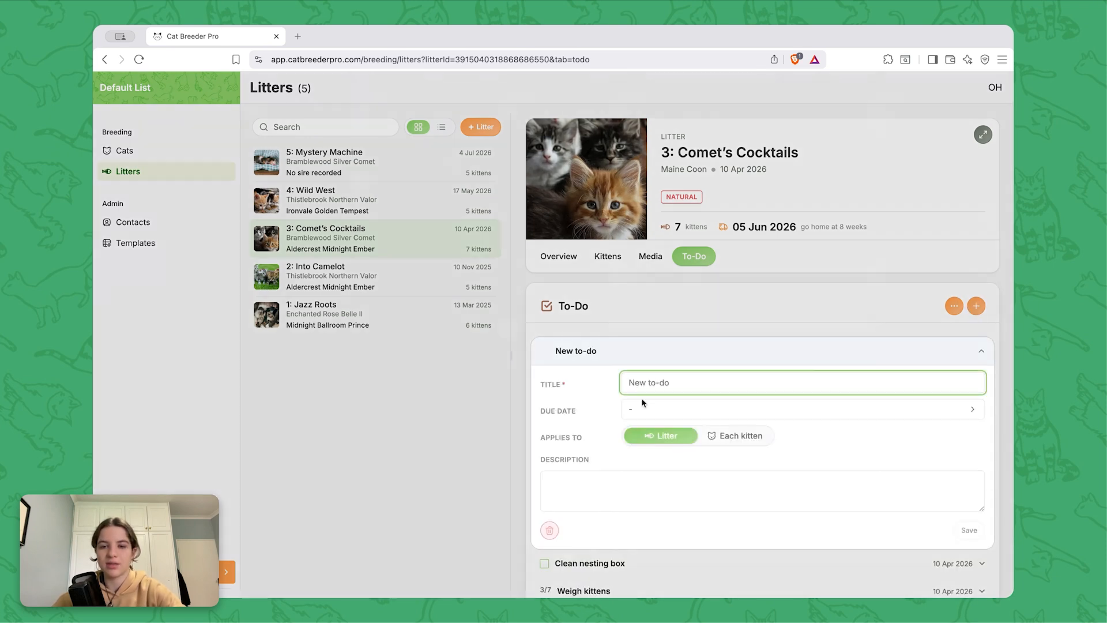
pyautogui.write('New Item')
pyautogui.click(969, 529)
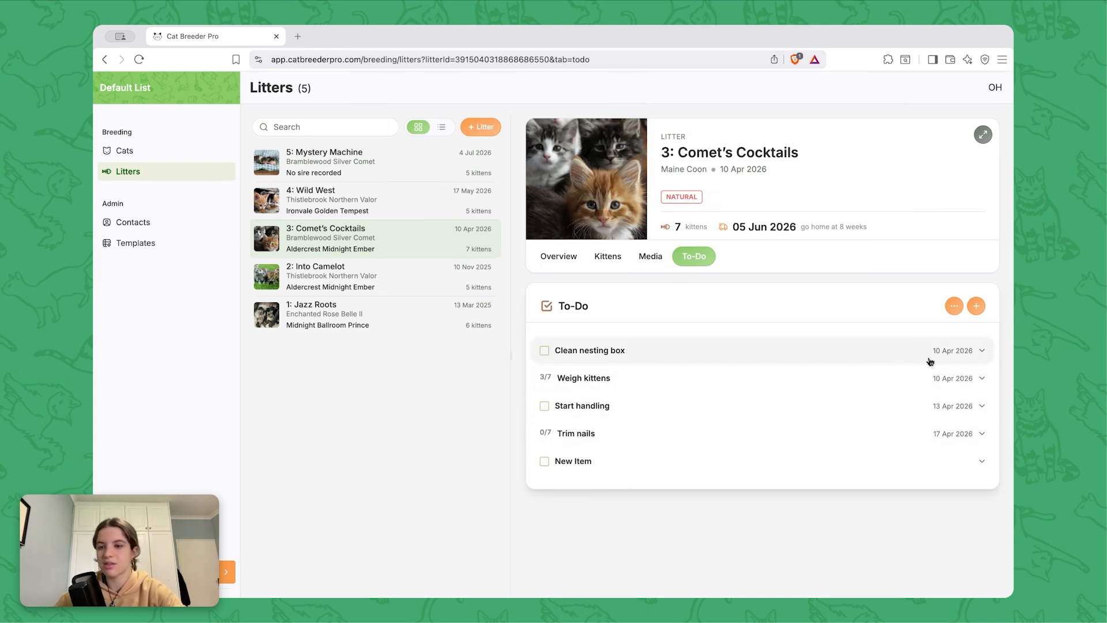
# Step: Delete the Clean nesting box task from the to-do list of Comet's Cocktails
pyautogui.click(982, 351)
pyautogui.scroll(-2, 612, 410)
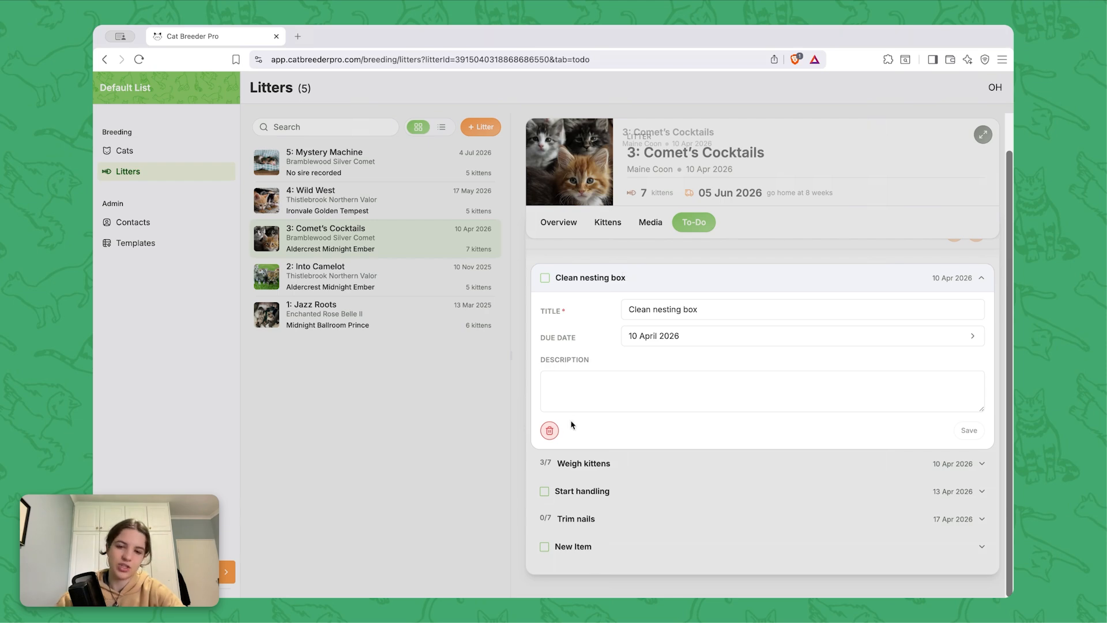
pyautogui.click(549, 434)
pyautogui.click(662, 360)
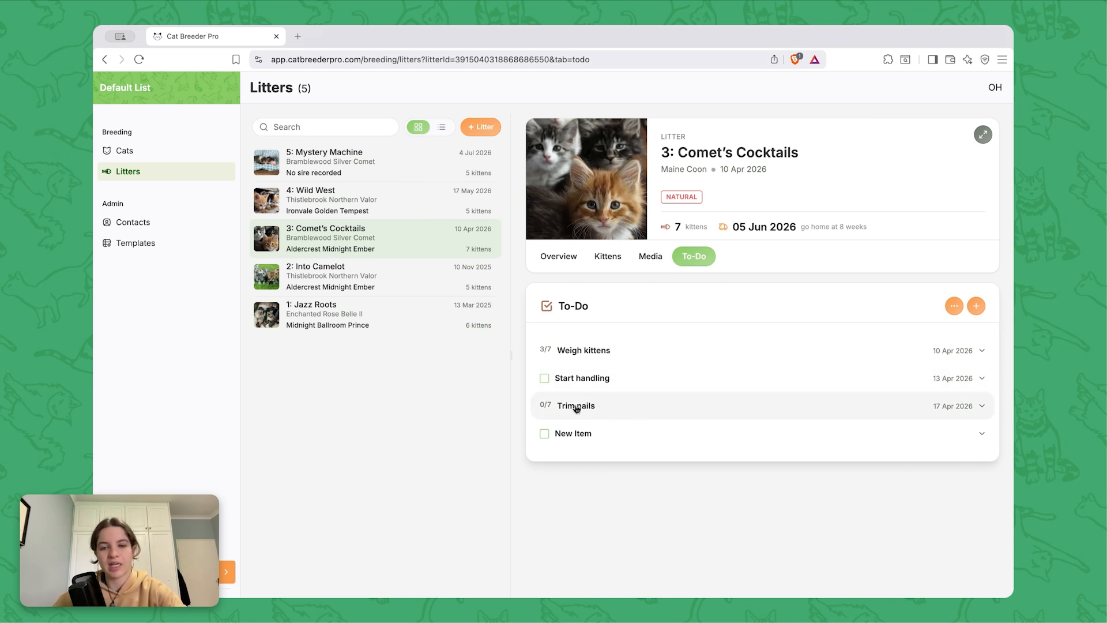
# Step: Expand the Trim nails task of Comet's Cocktails to its individual kittens
pyautogui.click(982, 407)
pyautogui.scroll(-3, 728, 445)
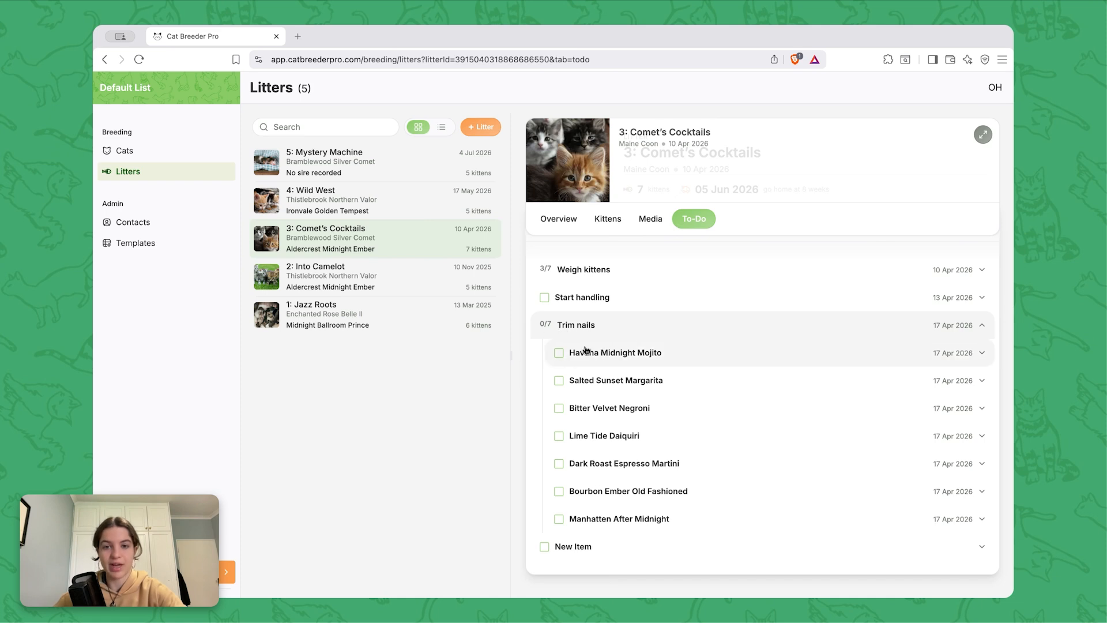
# Step: Search the cats for moji and open the events and to-dos of Havana Midnight Mojito
pyautogui.click(184, 154)
pyautogui.click(327, 128)
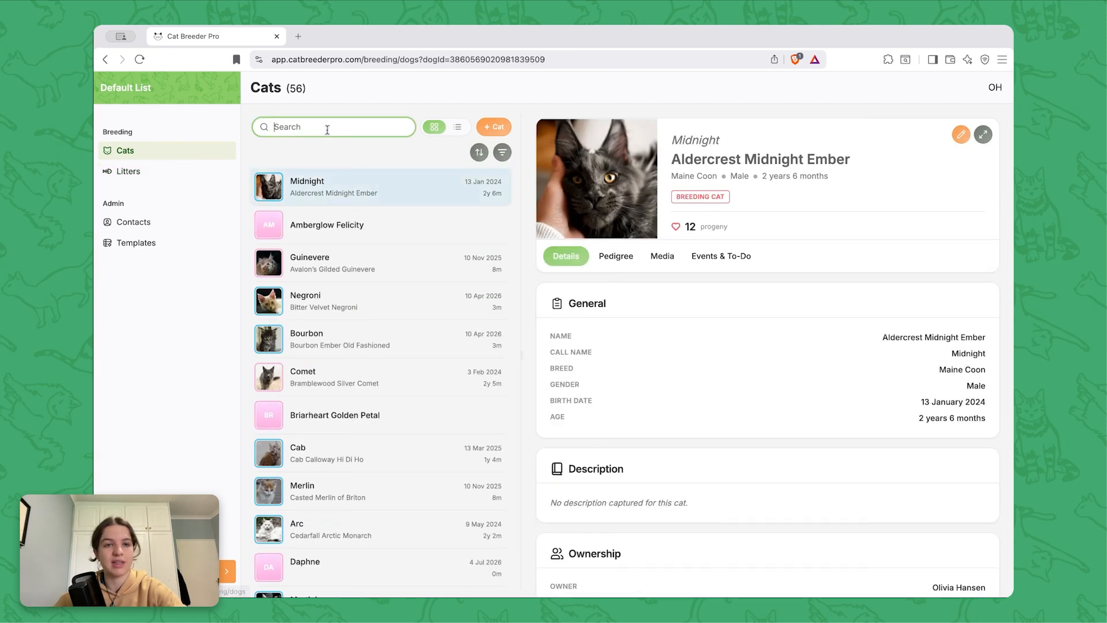
pyautogui.write('moji')
pyautogui.click(337, 200)
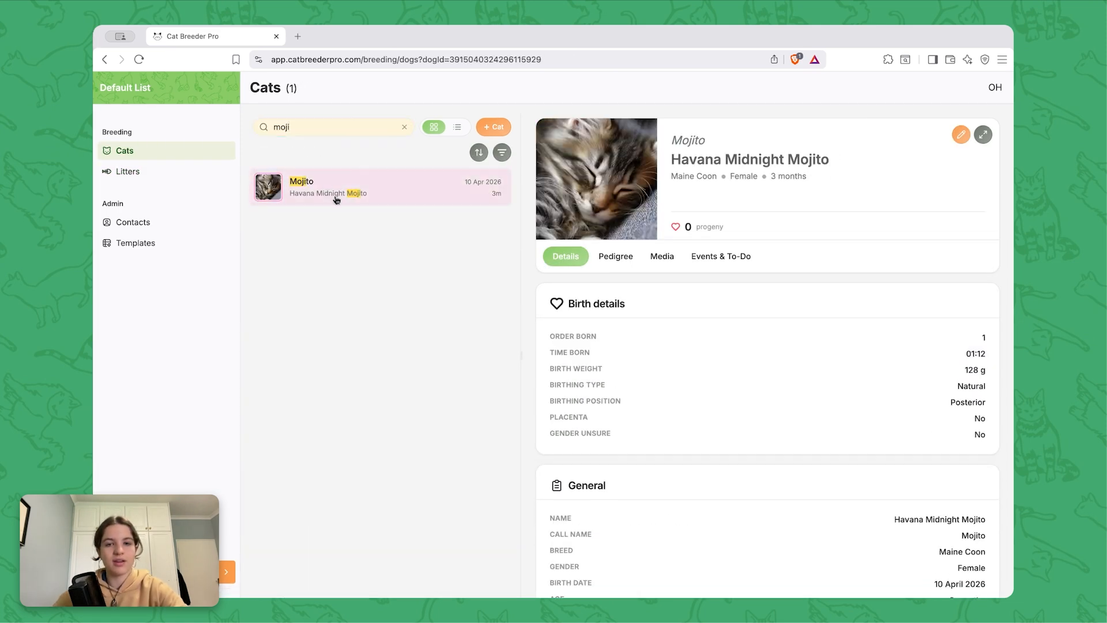
pyautogui.click(724, 261)
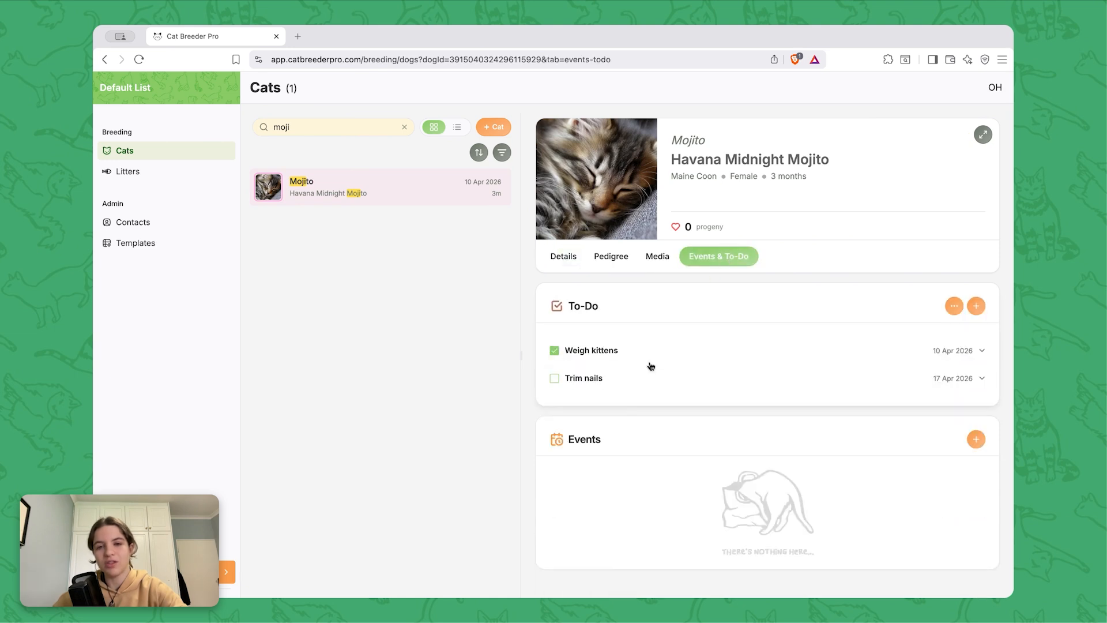